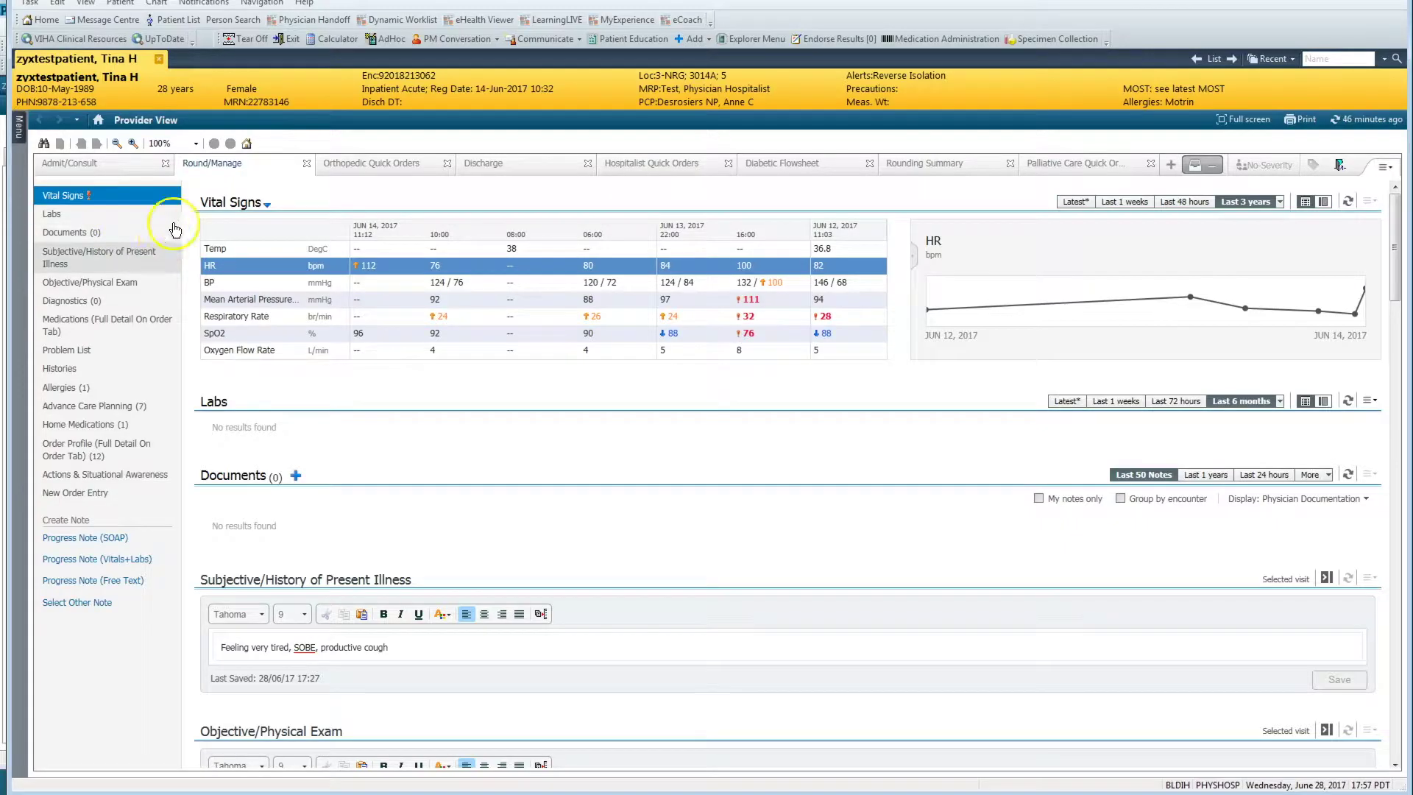
pyautogui.click(118, 86)
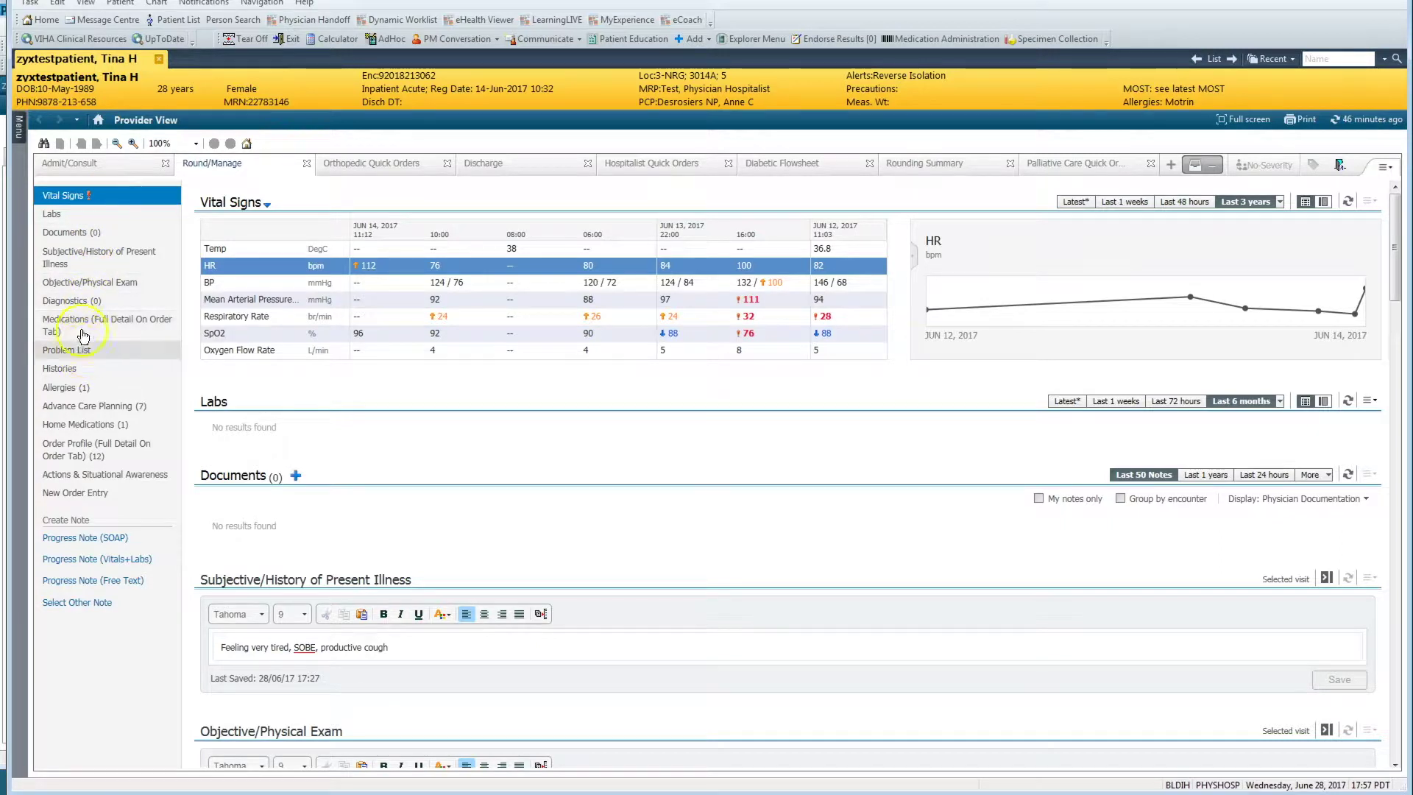
pyautogui.click(70, 215)
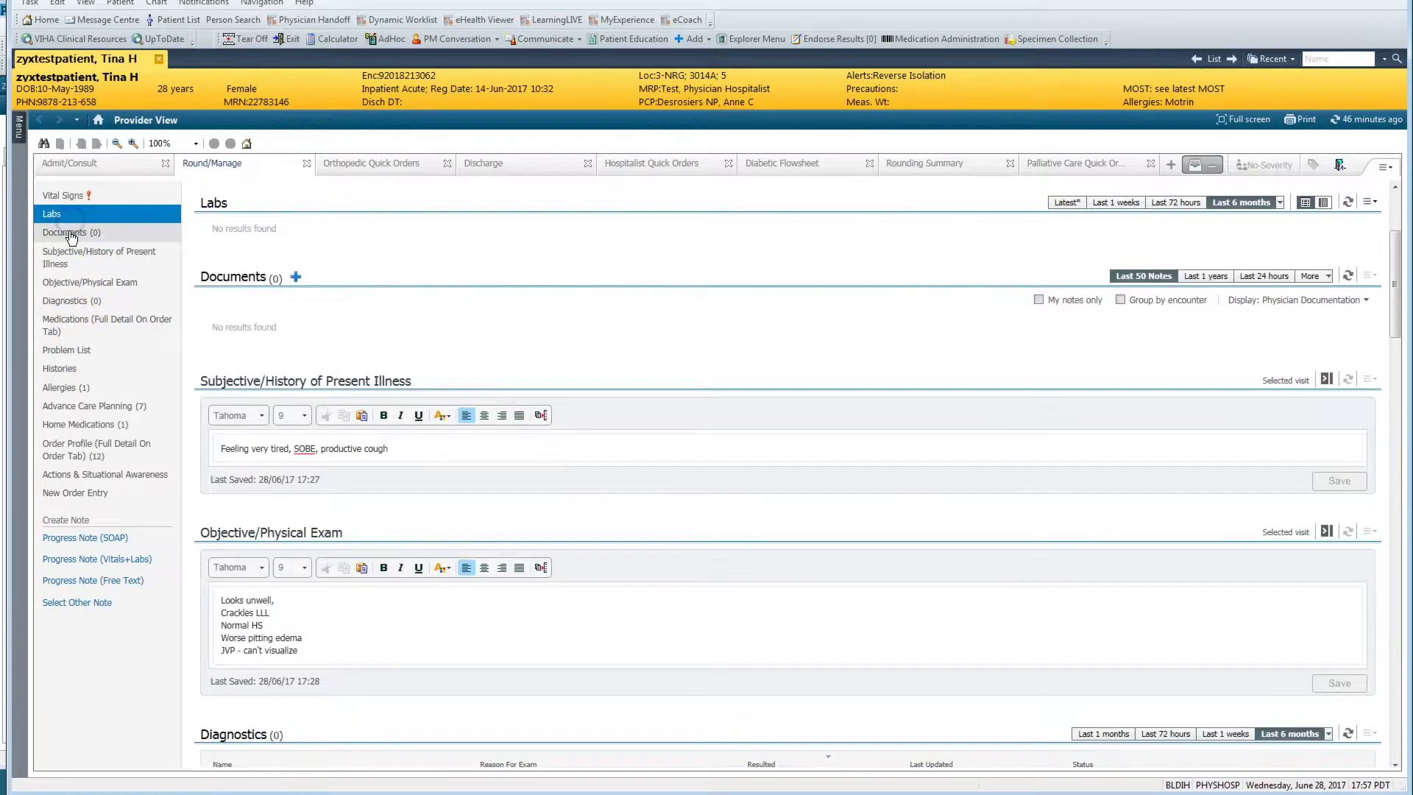
pyautogui.click(70, 234)
pyautogui.click(70, 257)
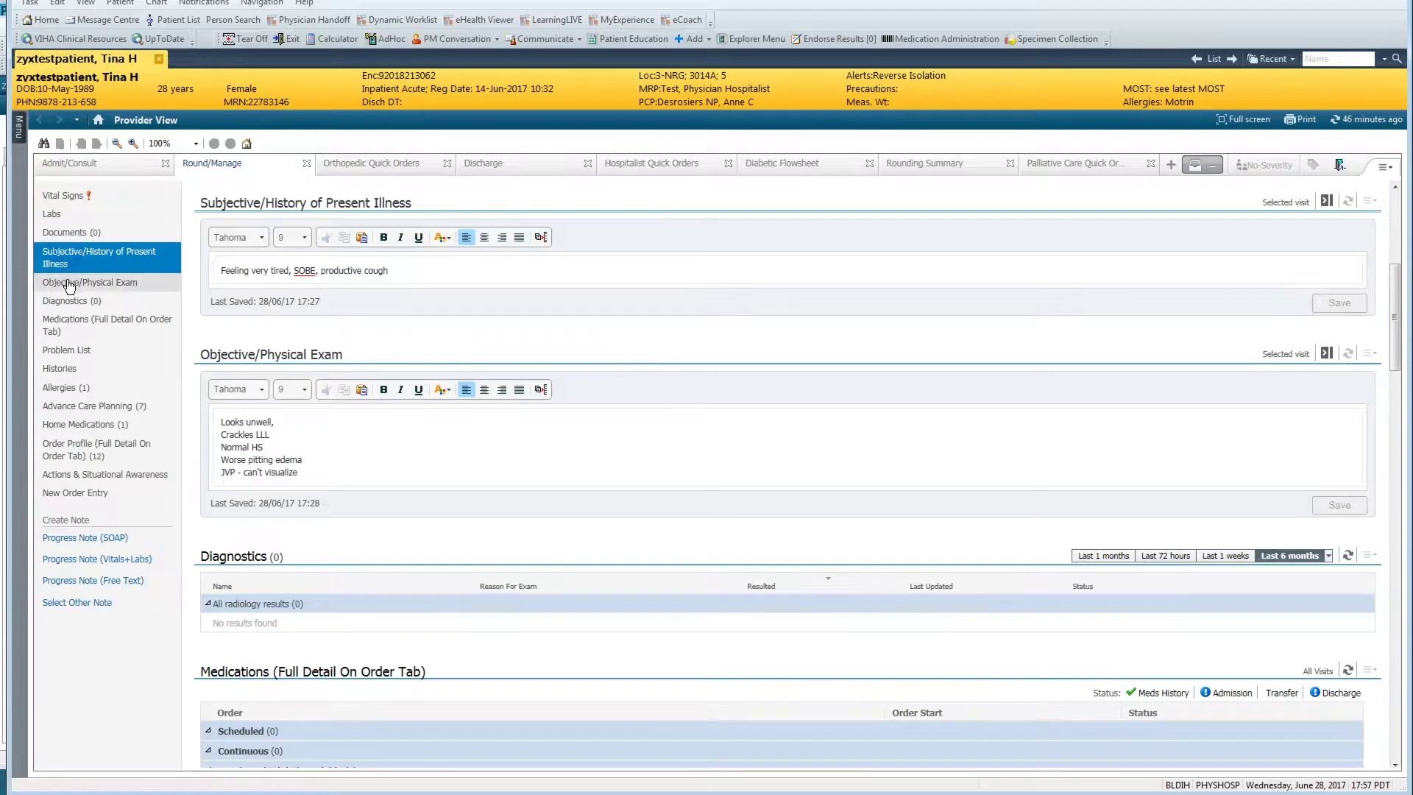
pyautogui.click(68, 285)
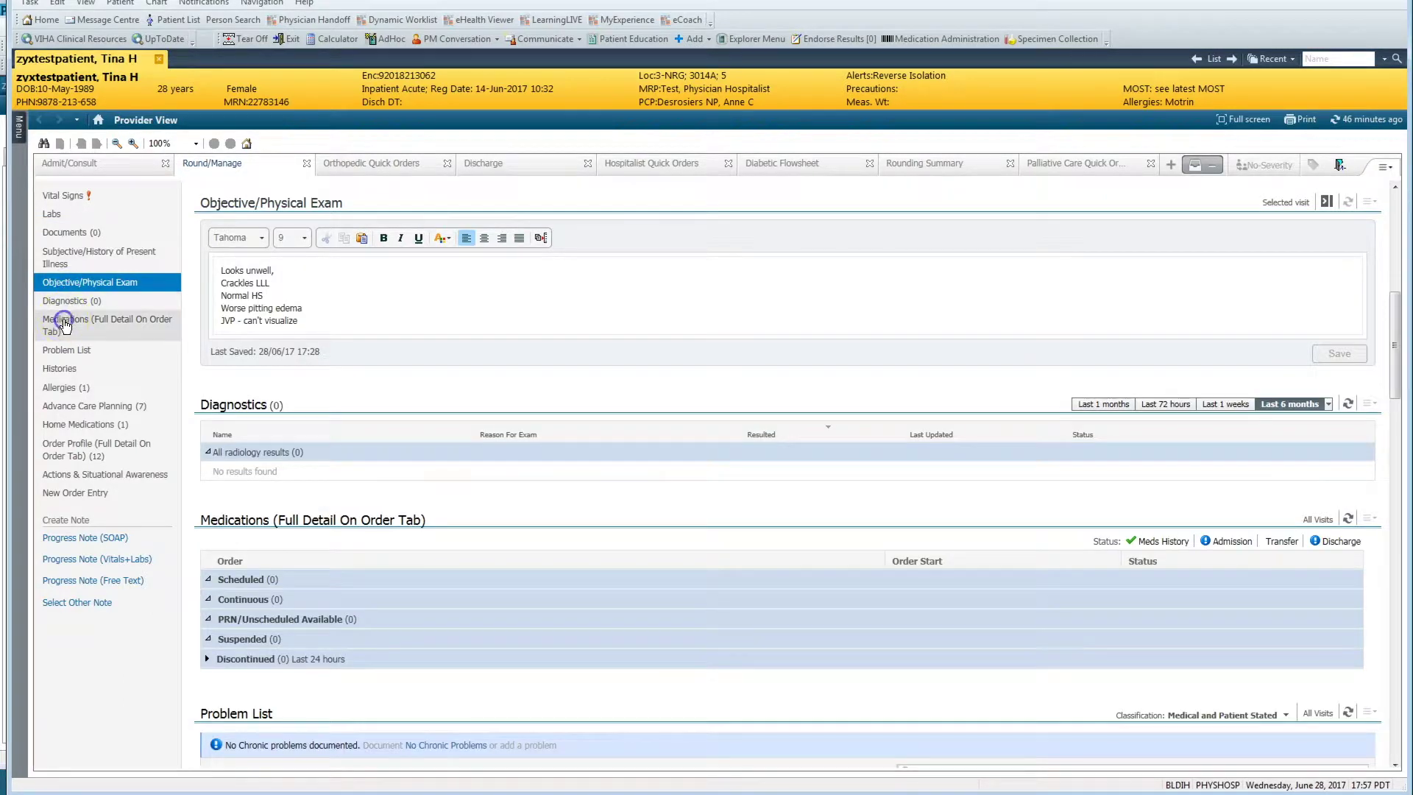
pyautogui.click(64, 324)
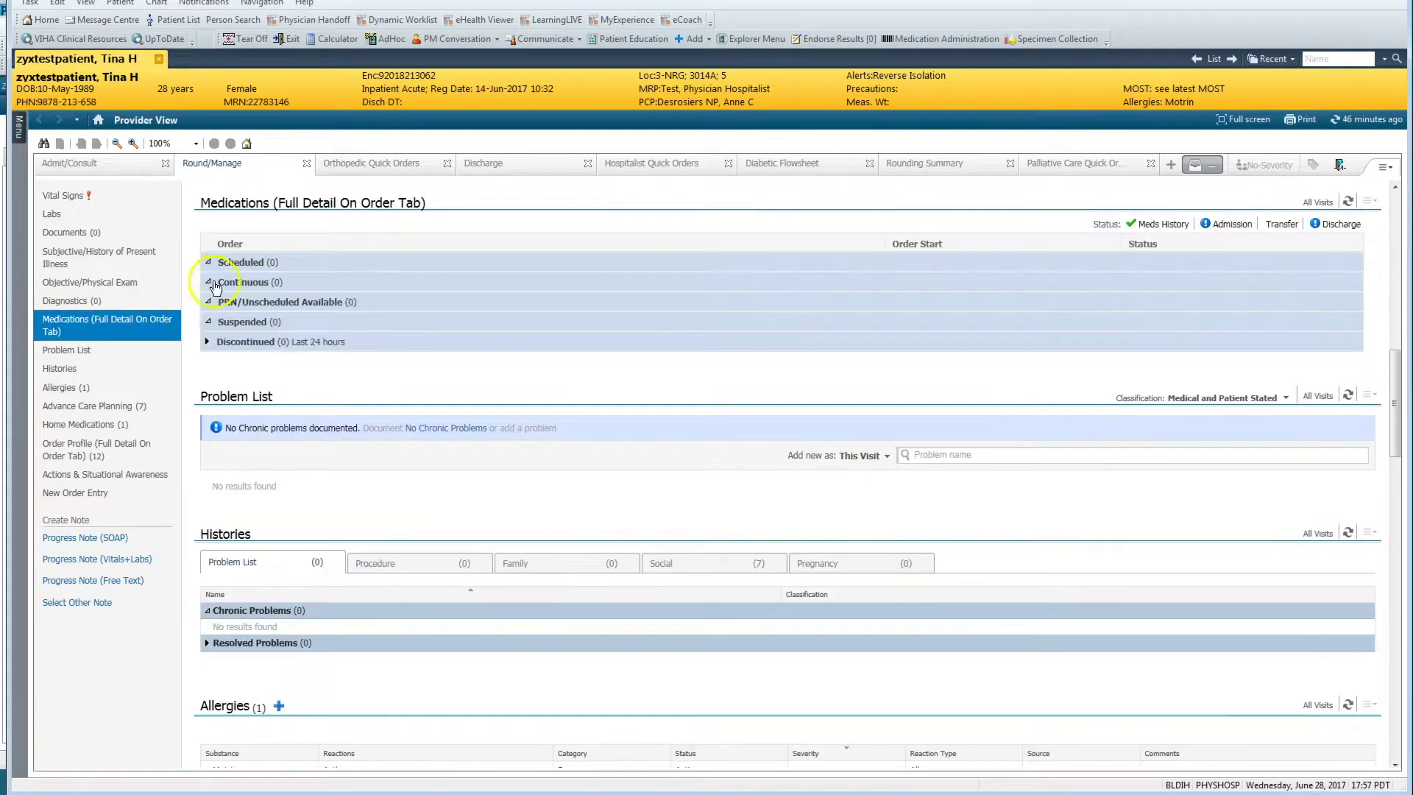
pyautogui.click(73, 389)
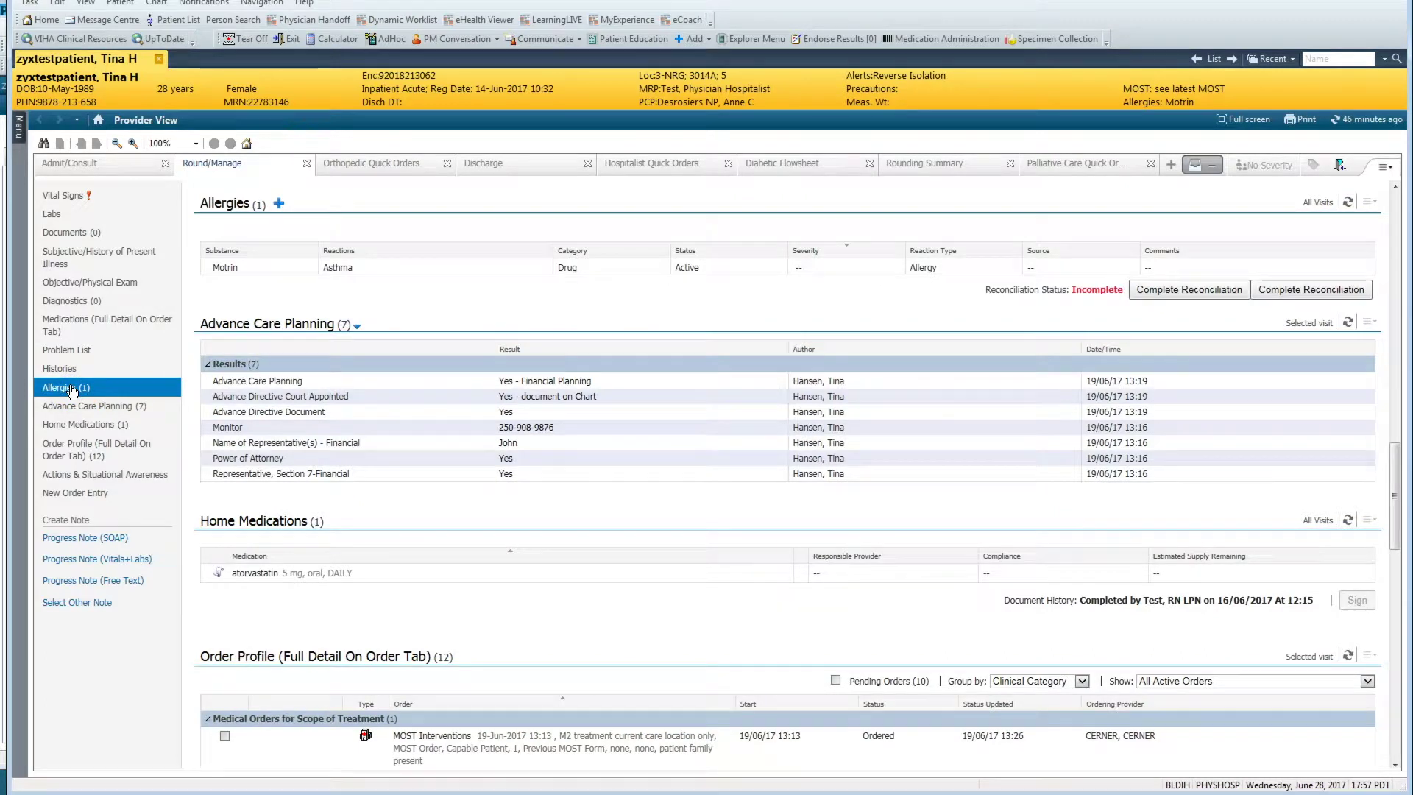
pyautogui.scroll(15, 418, 414)
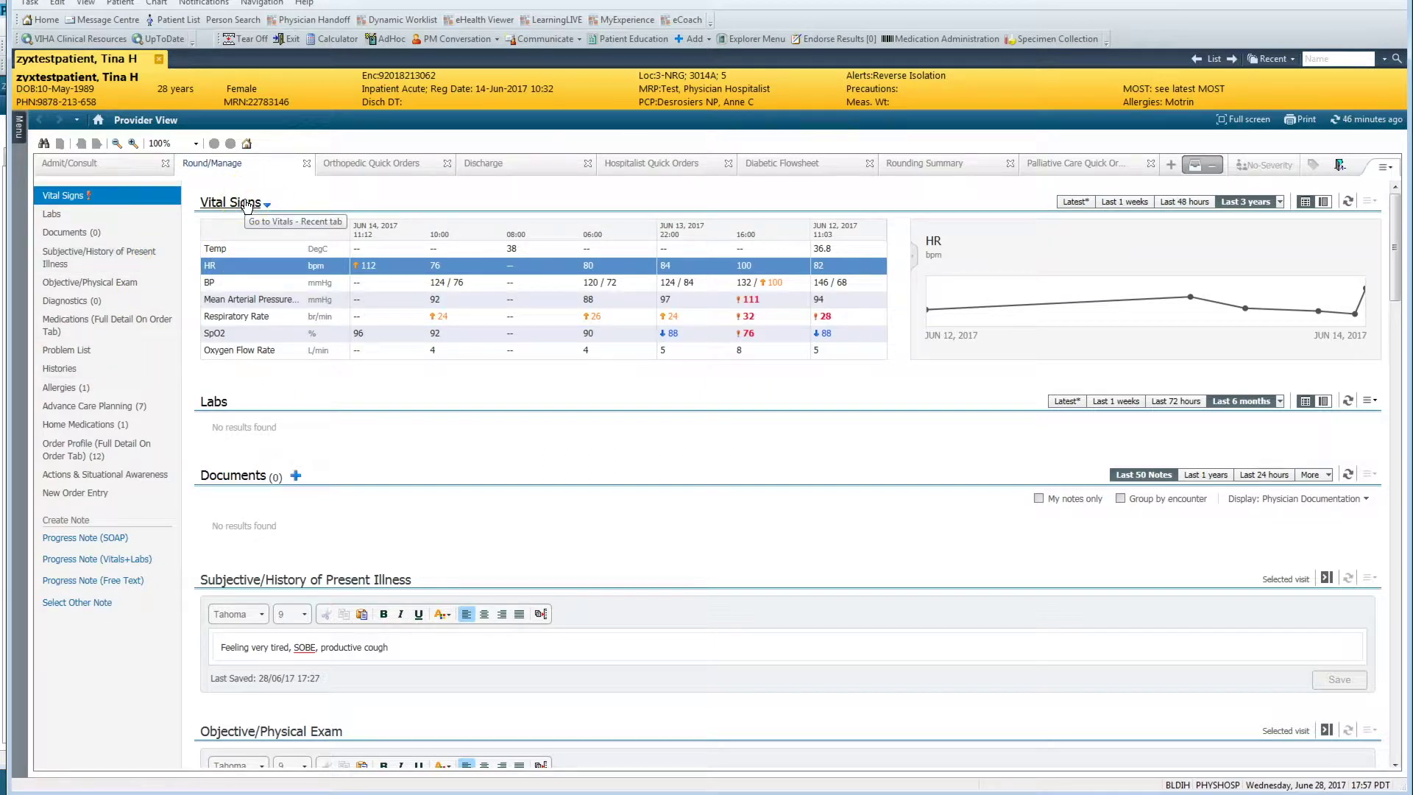
# Plot the Temp, HR, respiratory rate and SpO2 trend graphs from the Vital Signs table
pyautogui.click(263, 250)
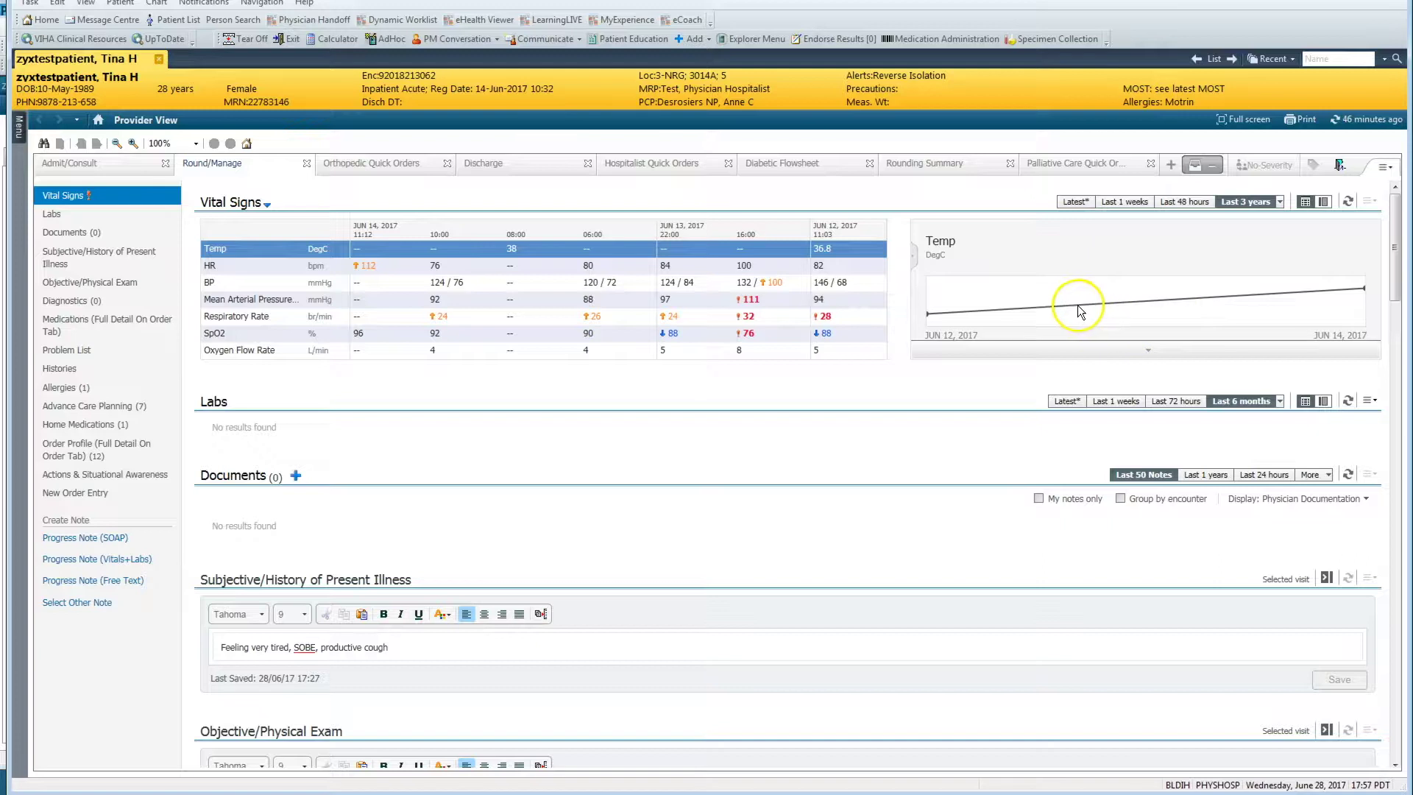
pyautogui.click(298, 266)
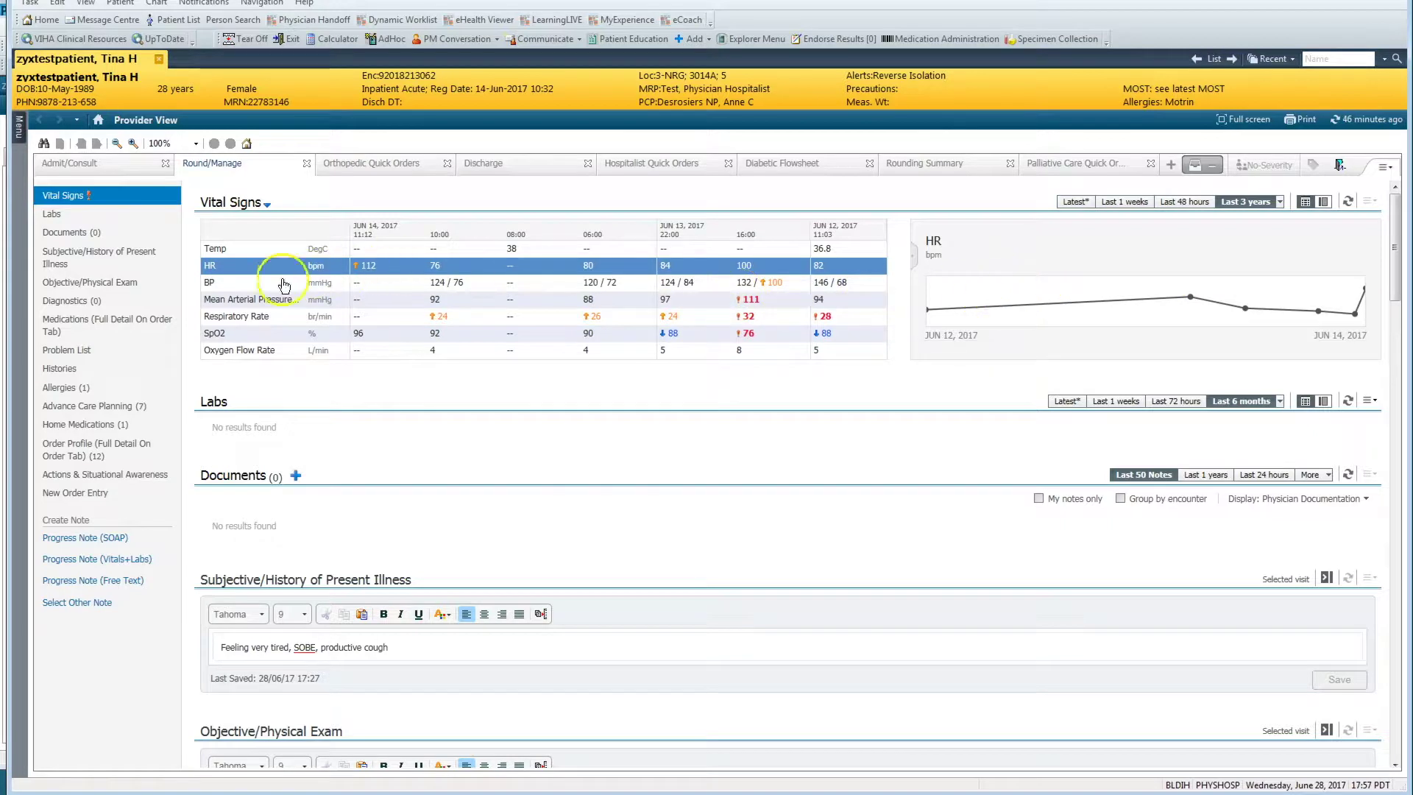
pyautogui.click(250, 316)
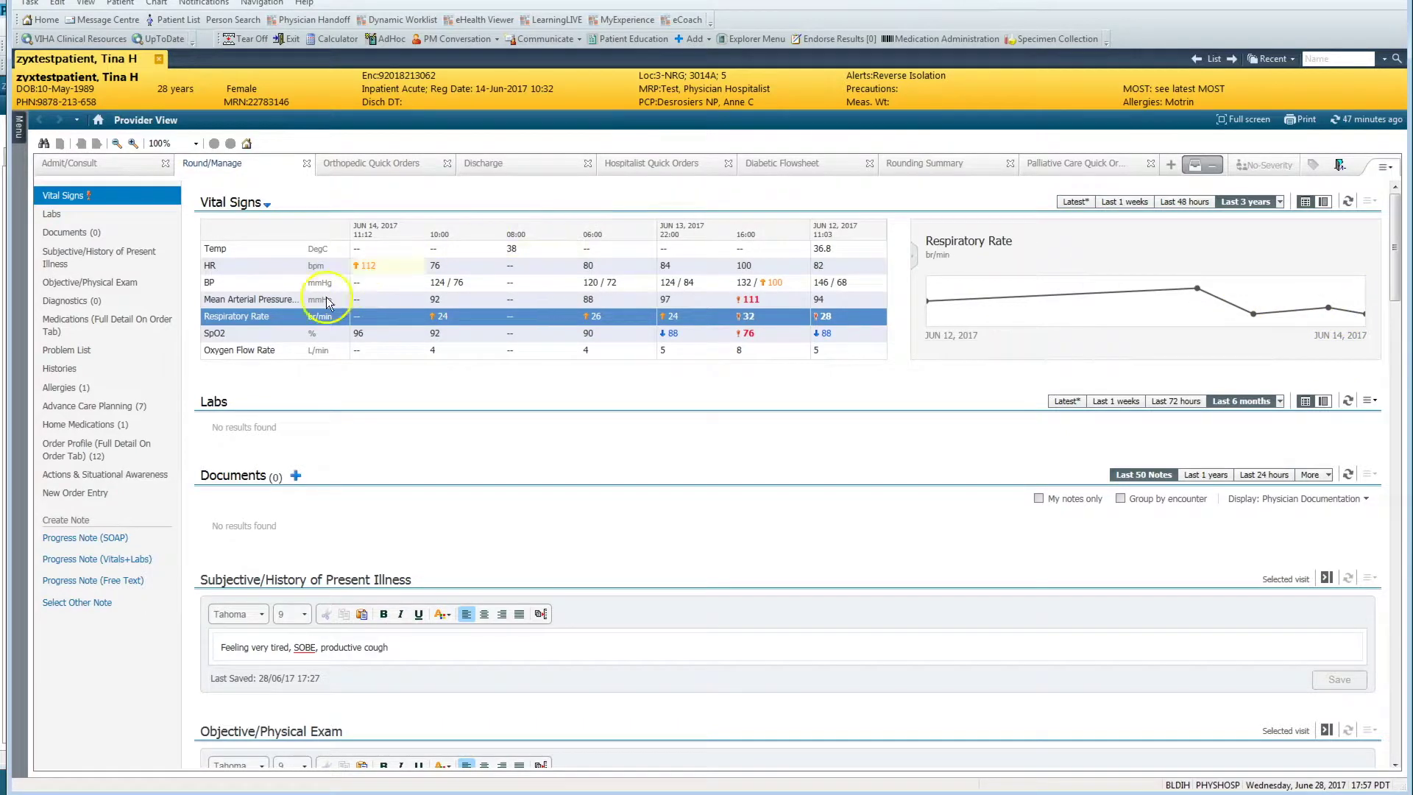
pyautogui.click(267, 335)
pyautogui.moveTo(1242, 318)
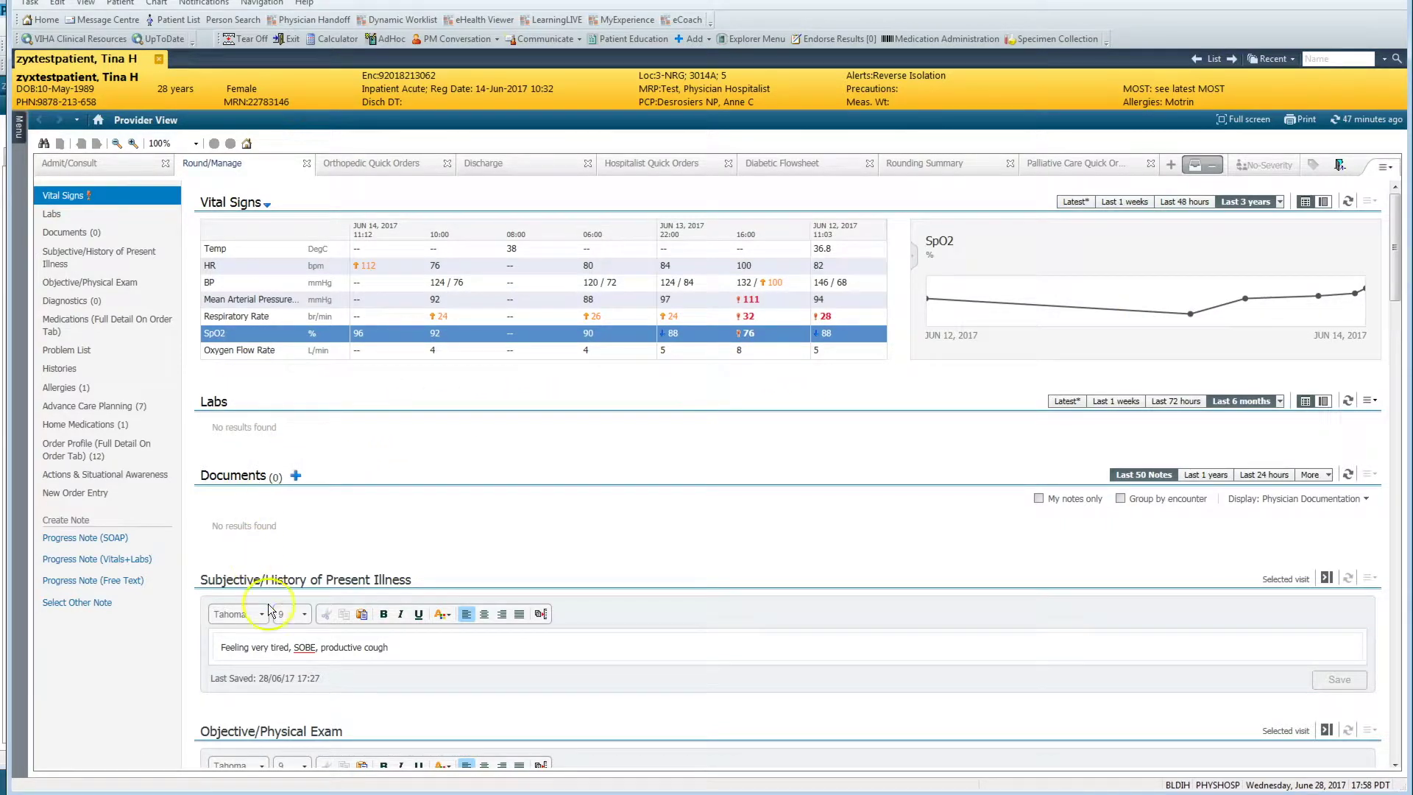
pyautogui.scroll(-3, 295, 631)
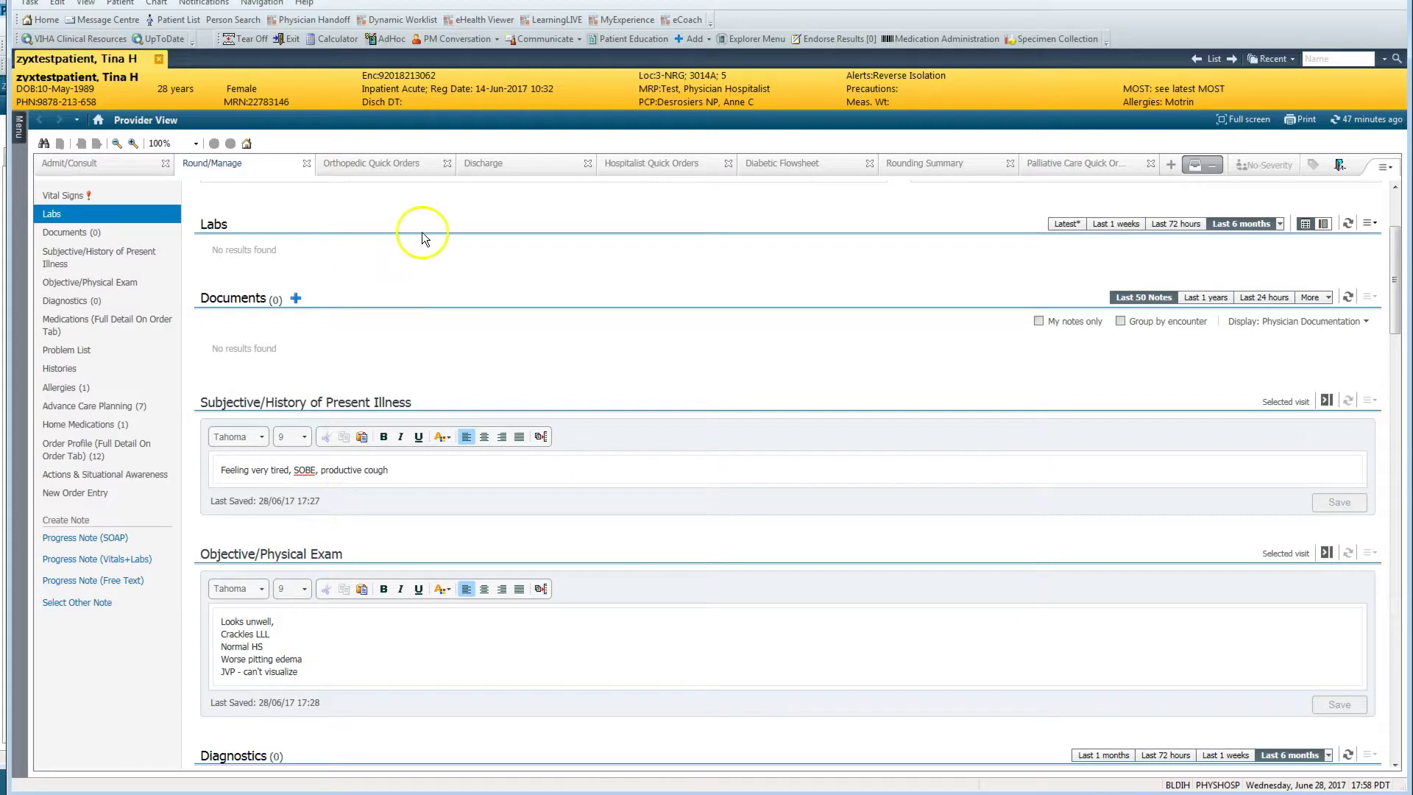
# Go to Hospitalist Quick Orders, rearrange and expand/collapse Patient Care, and scroll Favorites
pyautogui.click(658, 164)
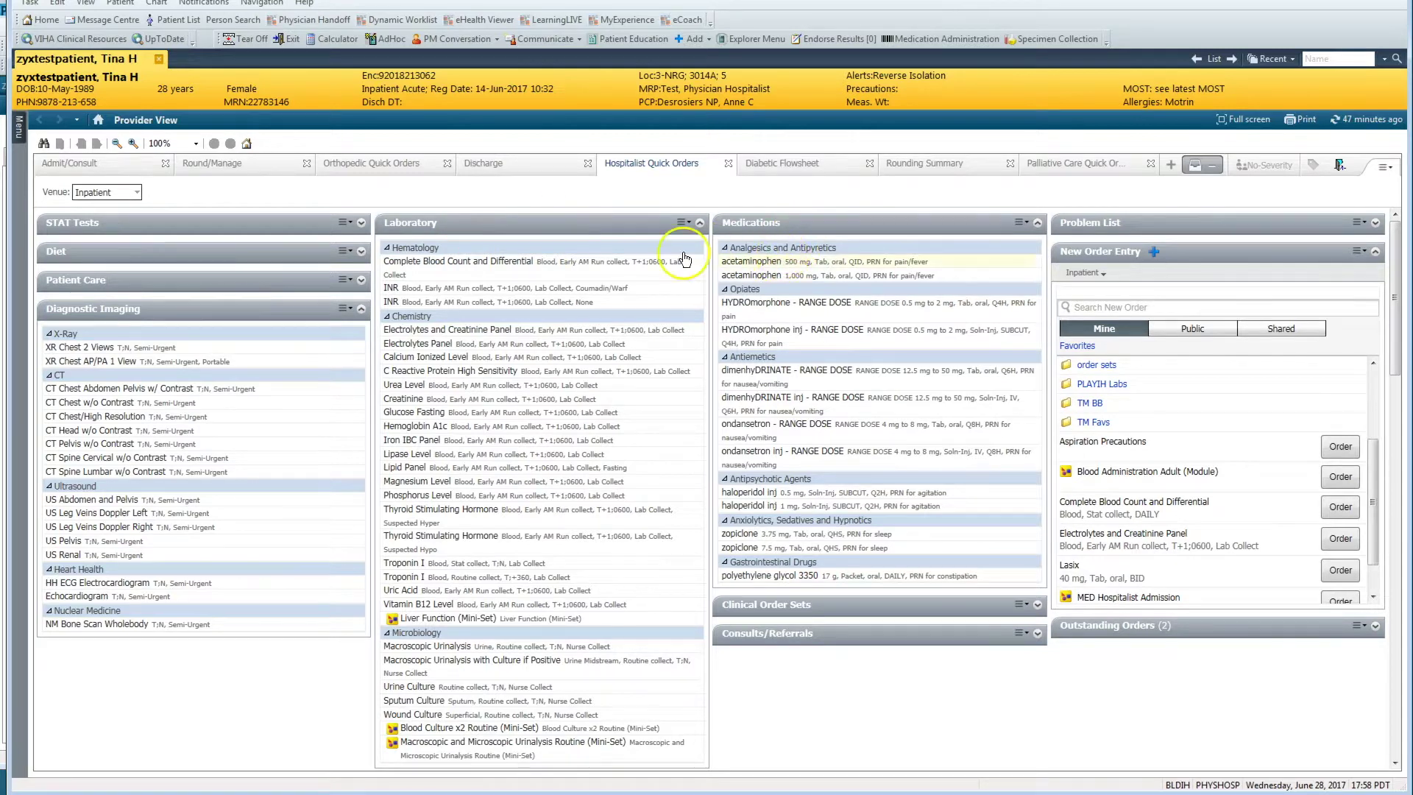
pyautogui.moveTo(254, 280)
pyautogui.mouseDown()
pyautogui.moveTo(429, 247)
pyautogui.moveTo(243, 255)
pyautogui.mouseUp()
pyautogui.click(360, 253)
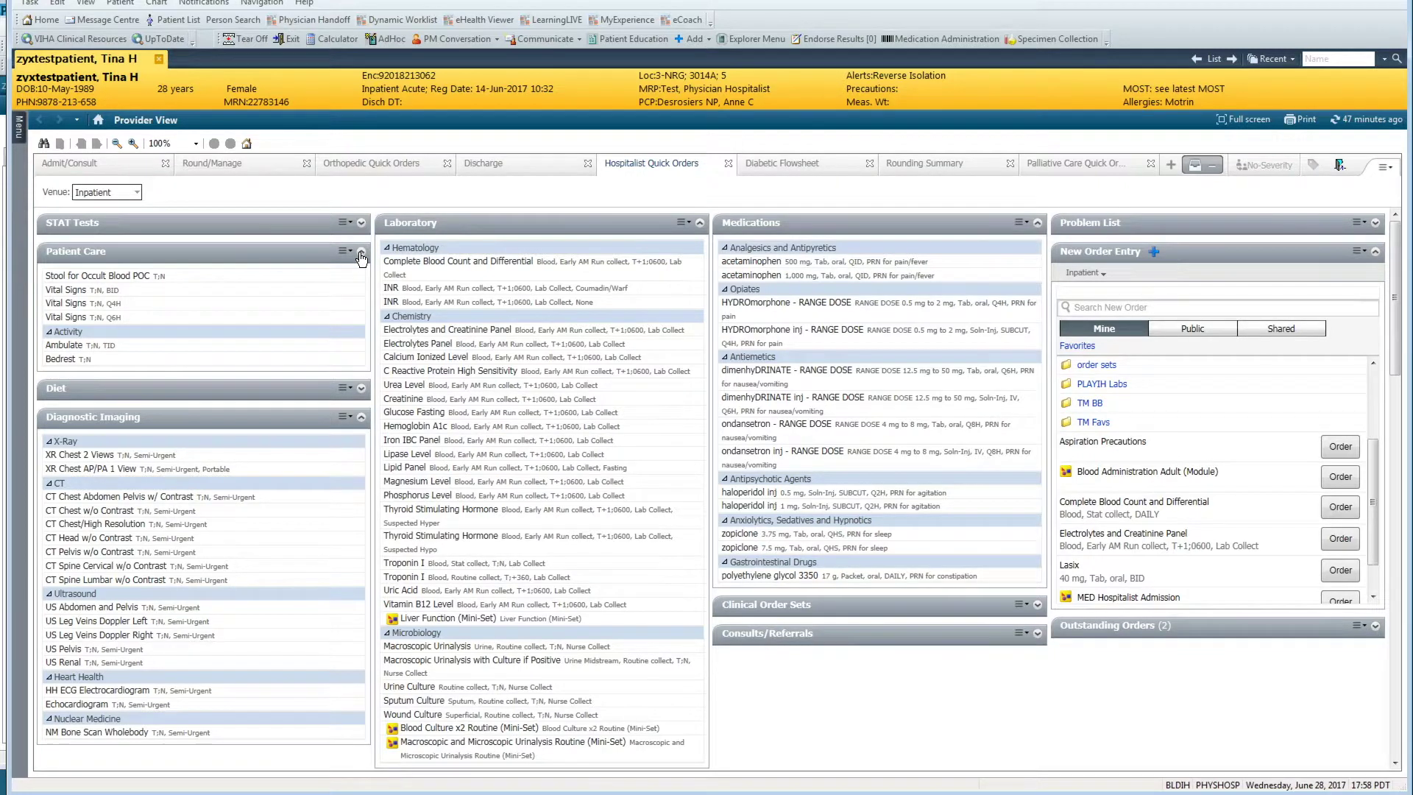
pyautogui.click(361, 253)
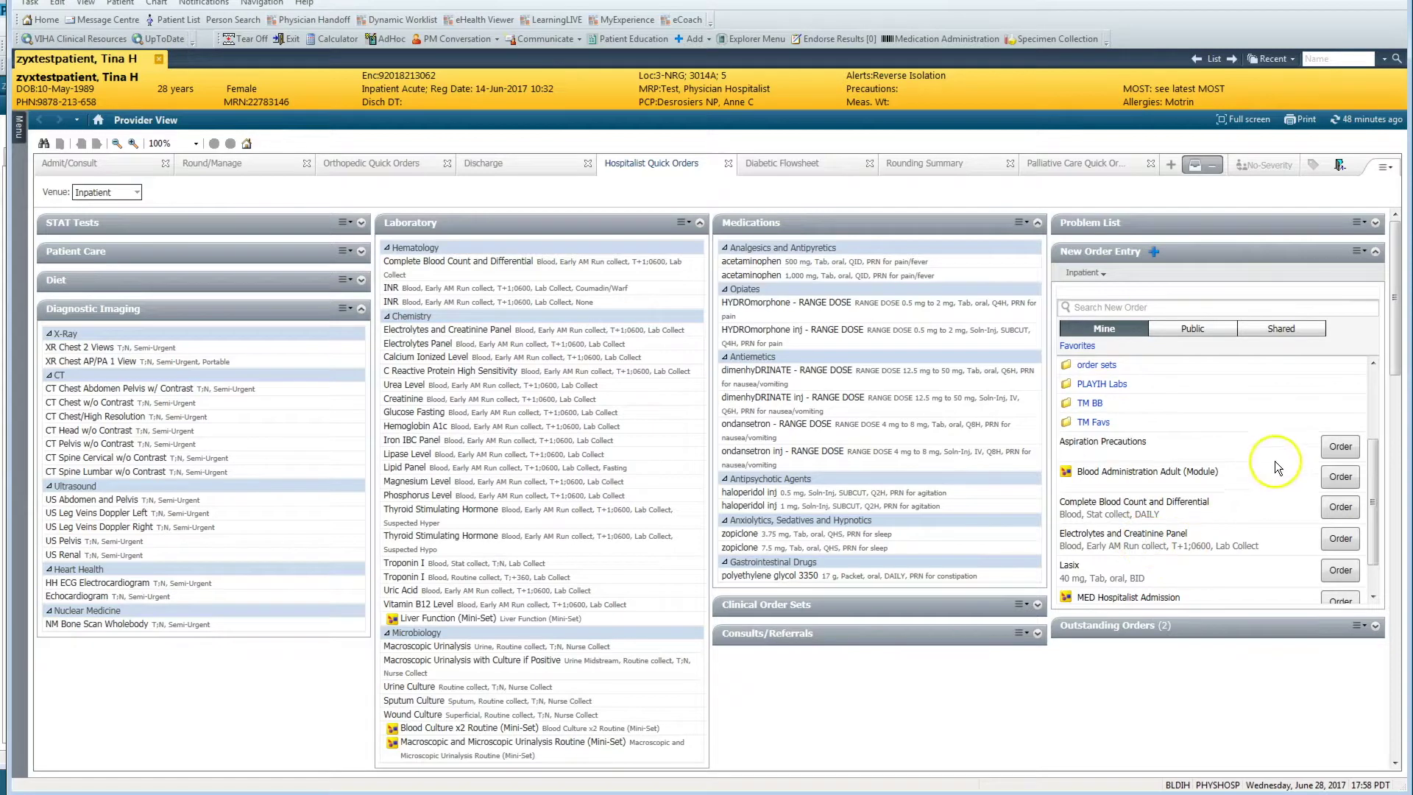
pyautogui.moveTo(1370, 468); pyautogui.dragTo(1378, 384)
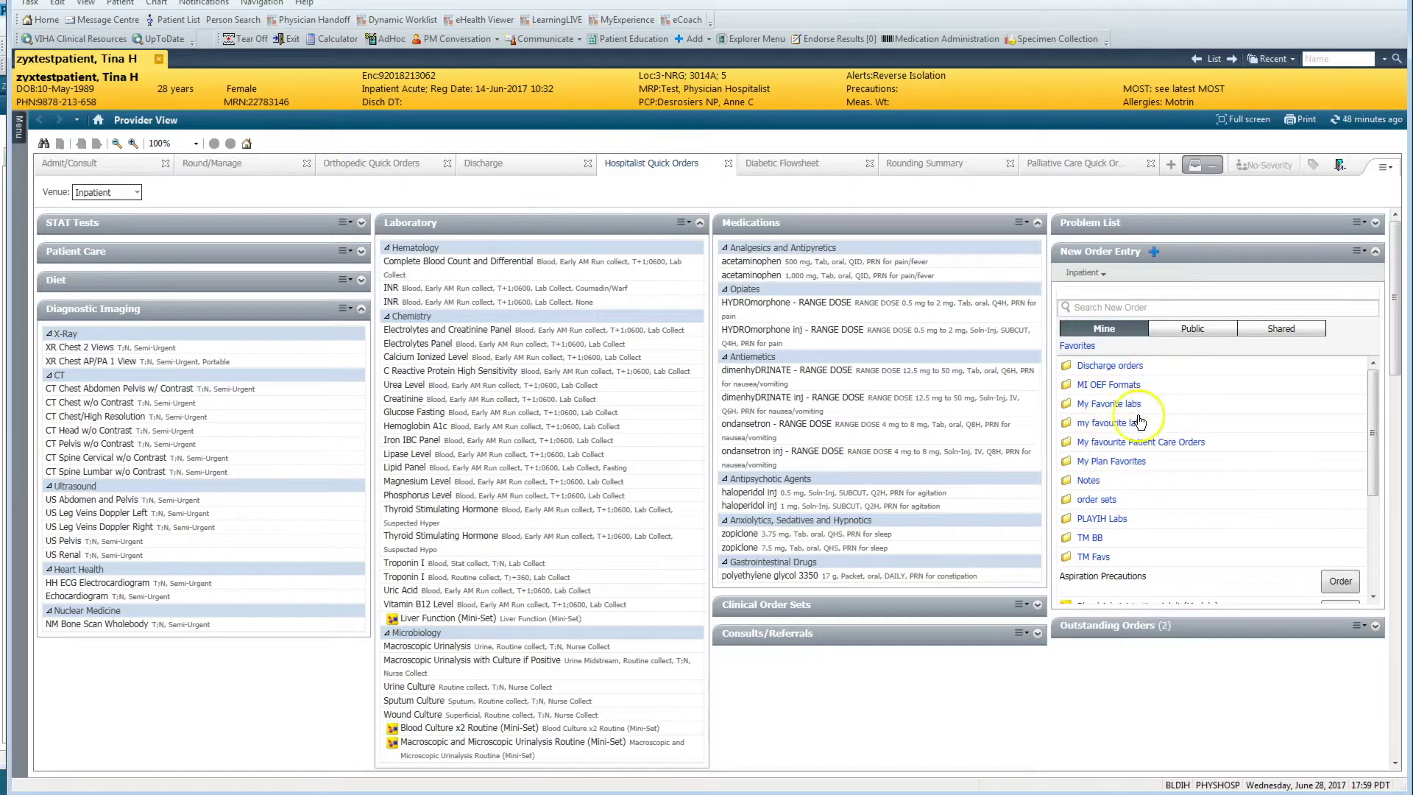
pyautogui.moveTo(1371, 434); pyautogui.dragTo(1371, 489)
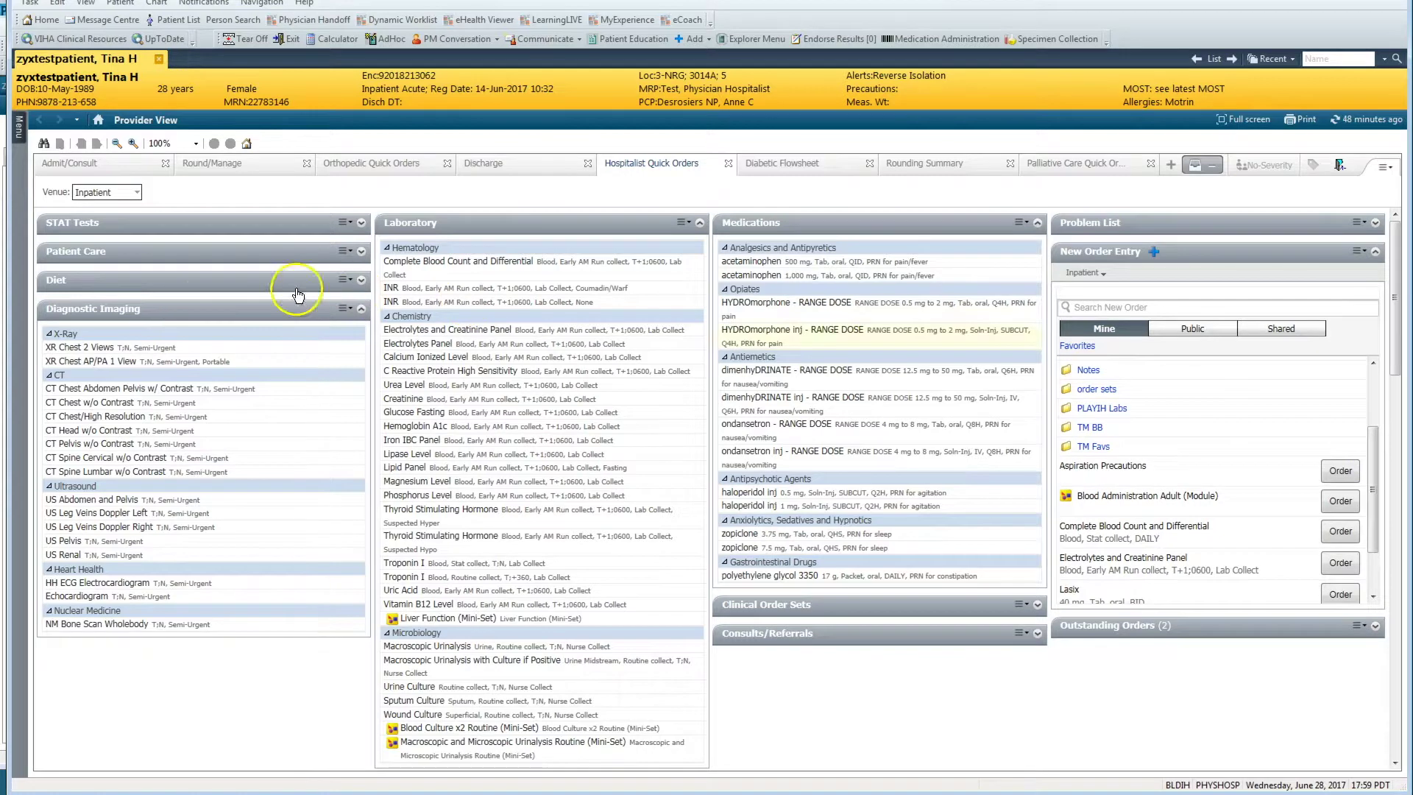
# Add XR Chest 2 Views, CBC and Differential, and Electrolytes and Creatinine Panel orders
pyautogui.click(176, 347)
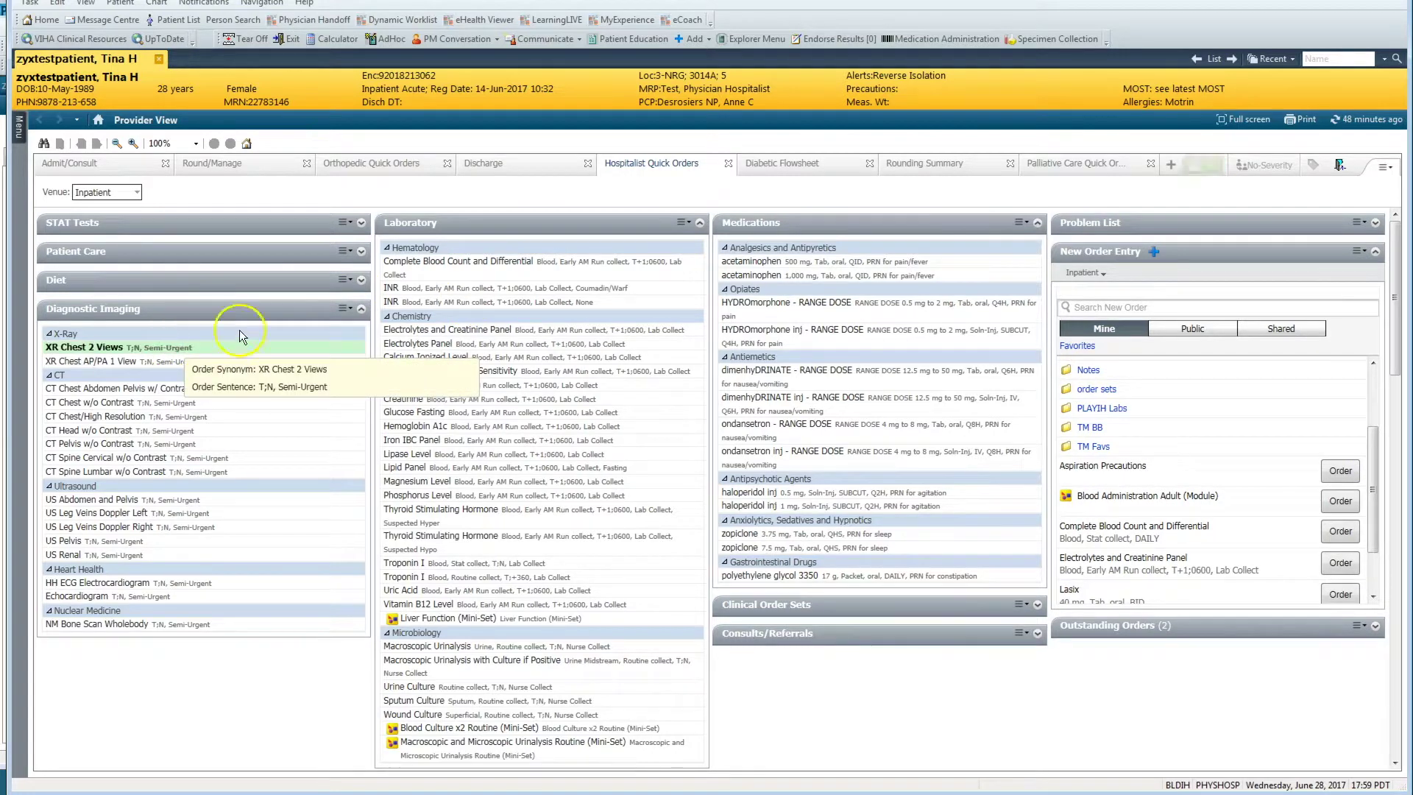
pyautogui.click(490, 267)
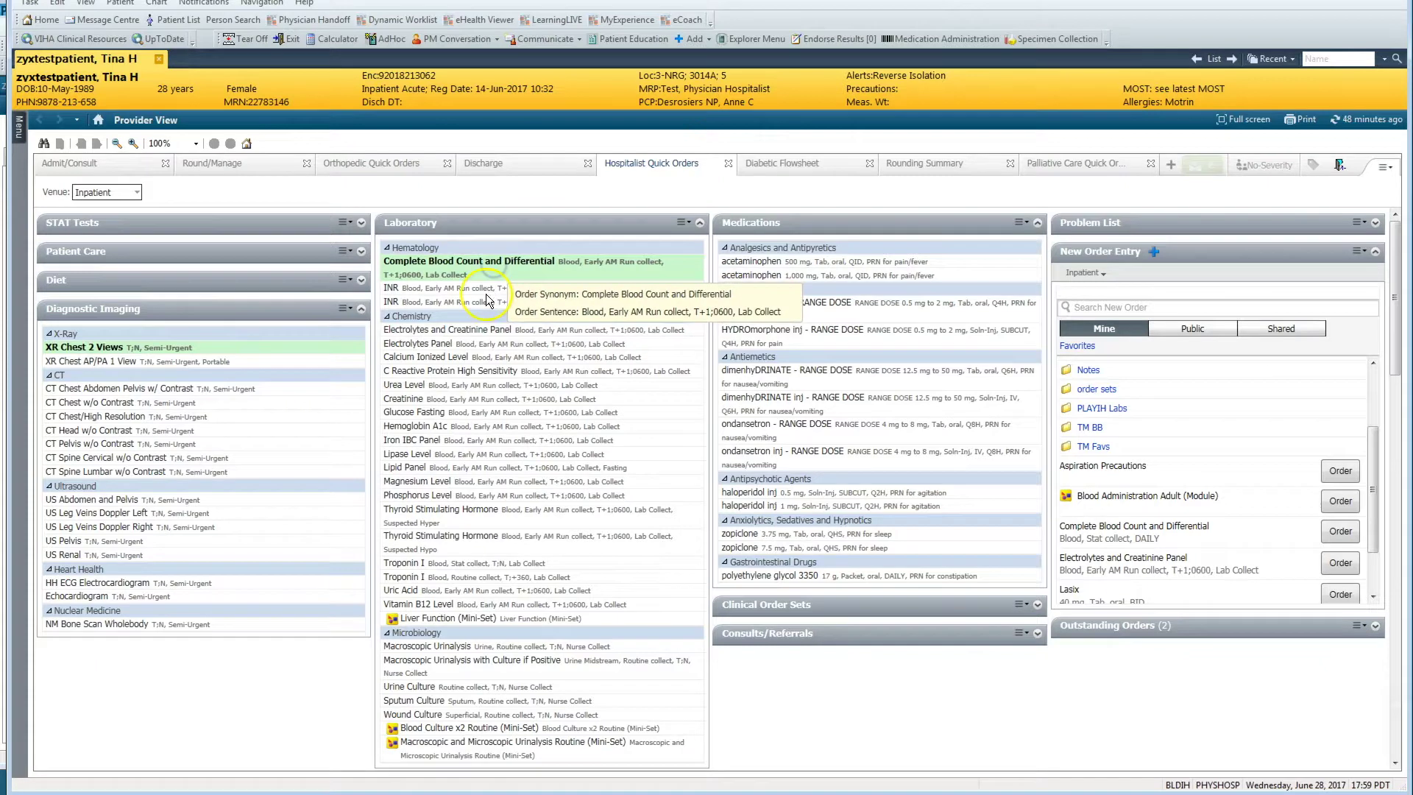
pyautogui.click(474, 331)
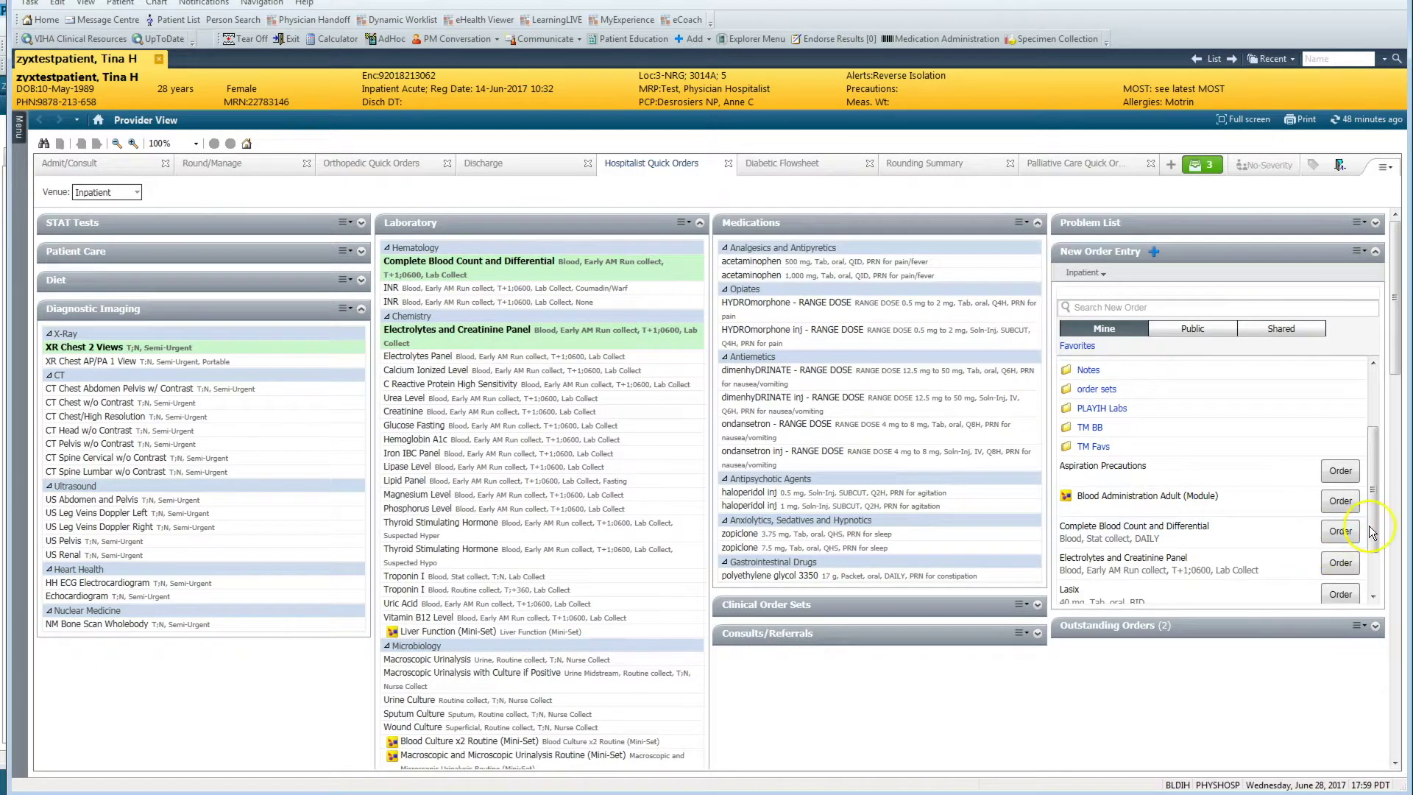
pyautogui.scroll(-1, 1370, 531)
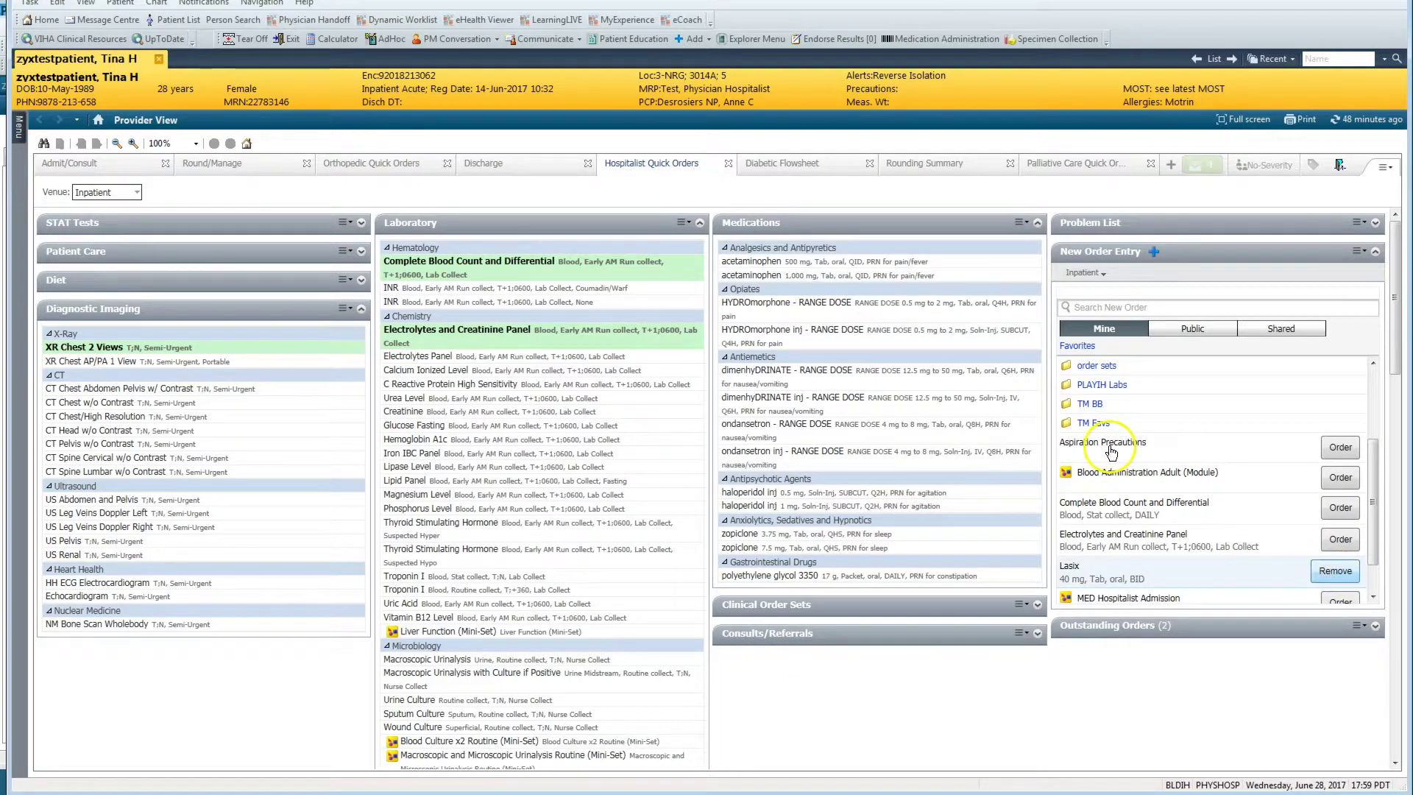
# Search for 'bn' in New Order Entry and add a stat BNP order
pyautogui.click(1139, 309)
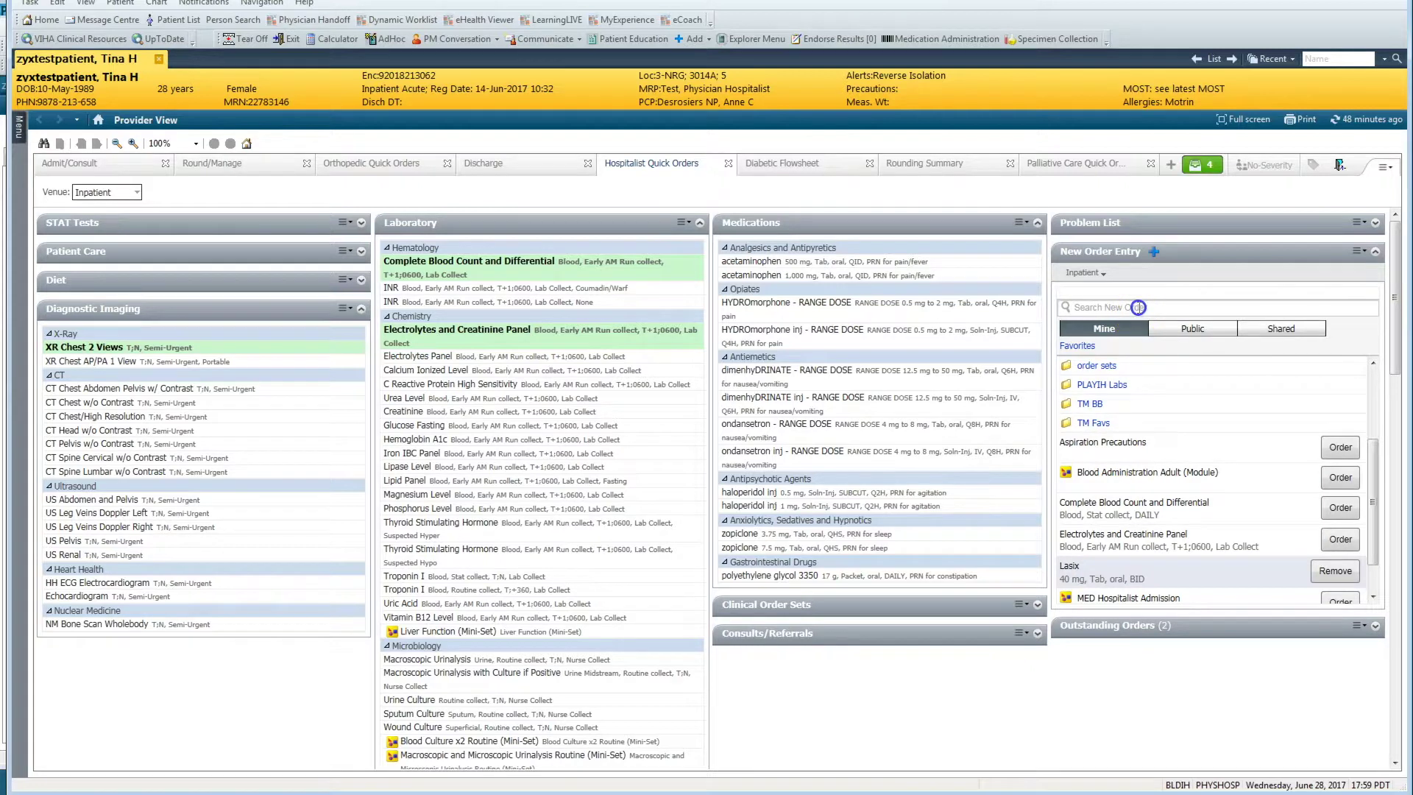
pyautogui.write('bn')
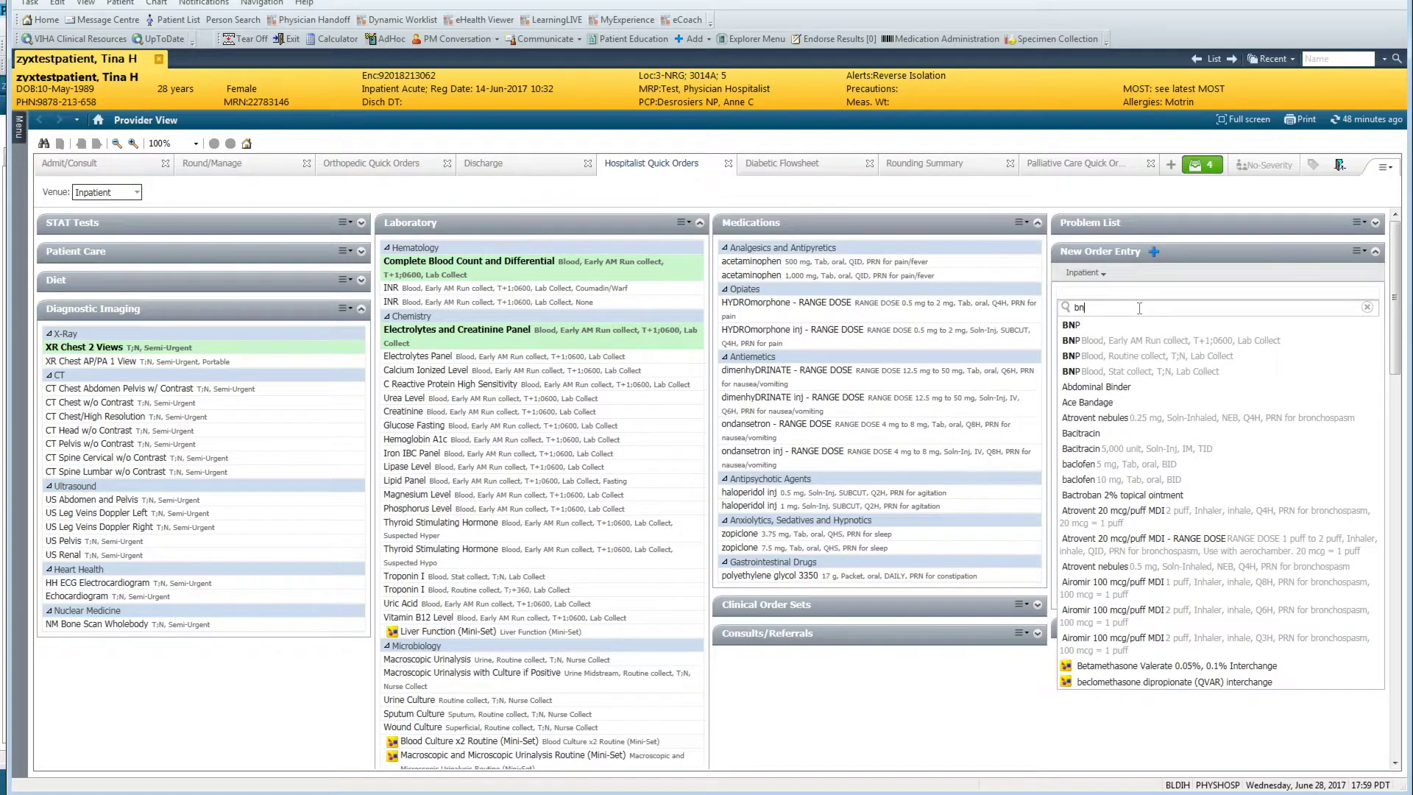
pyautogui.click(1133, 370)
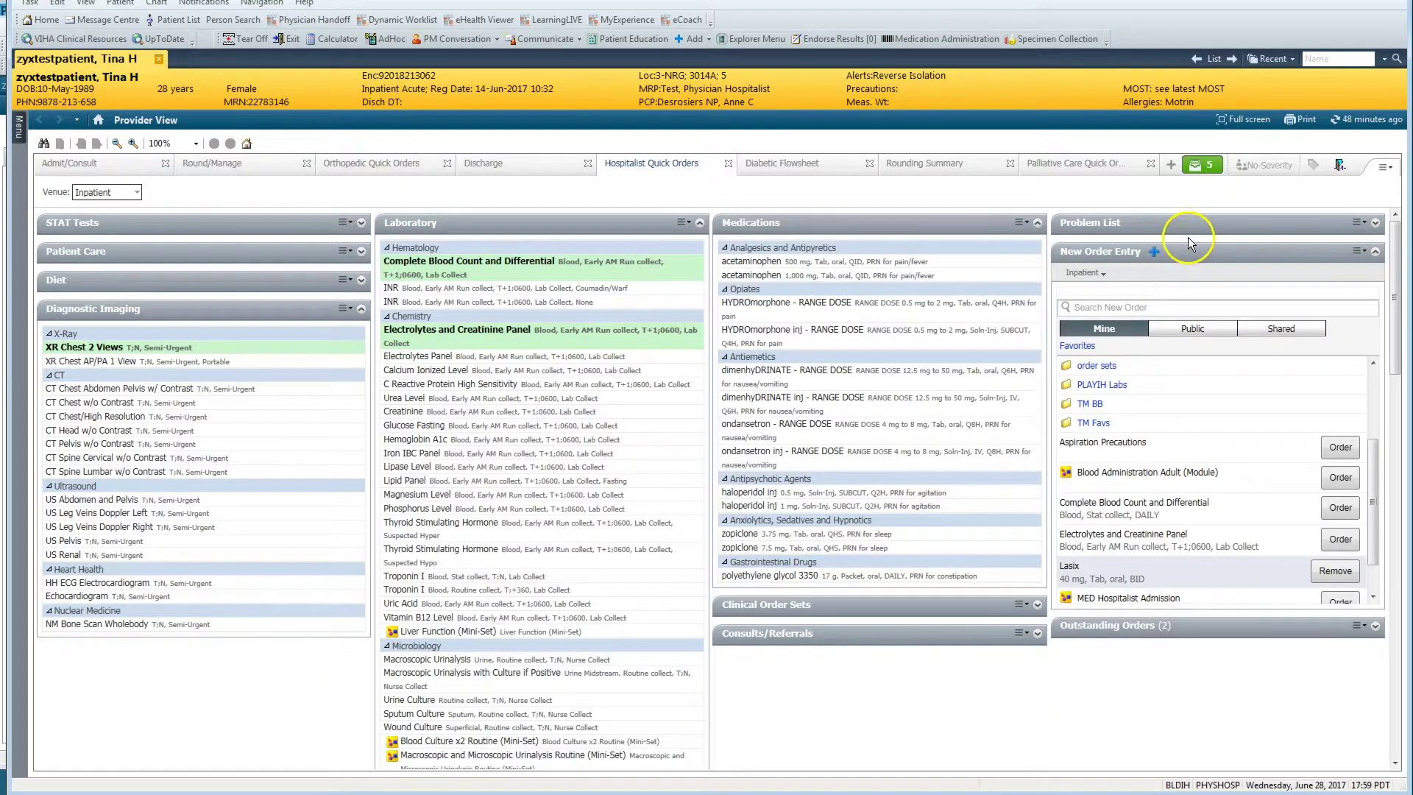
# Remove Lasix from the Orders for Signature list, leaving four pending orders
pyautogui.click(1208, 166)
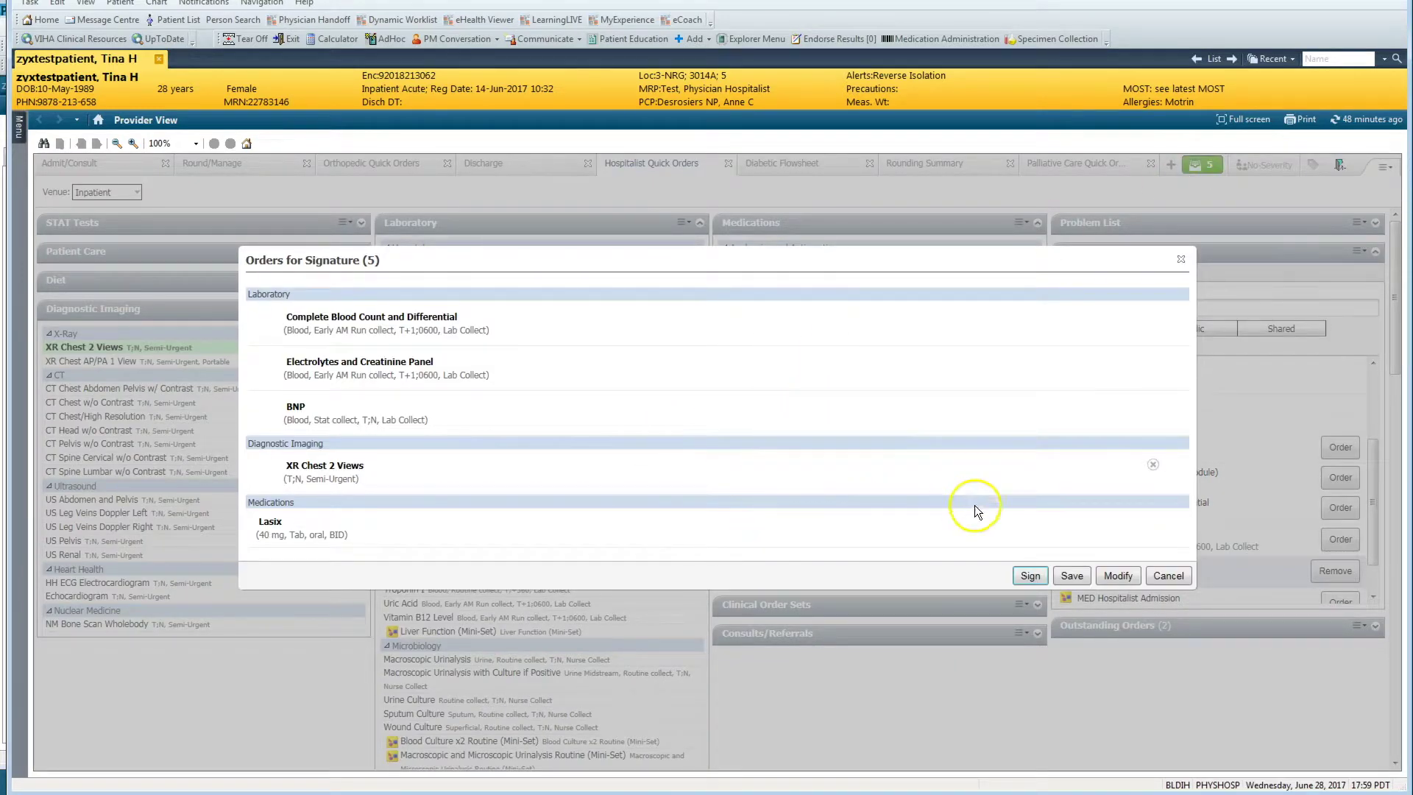
pyautogui.click(1163, 522)
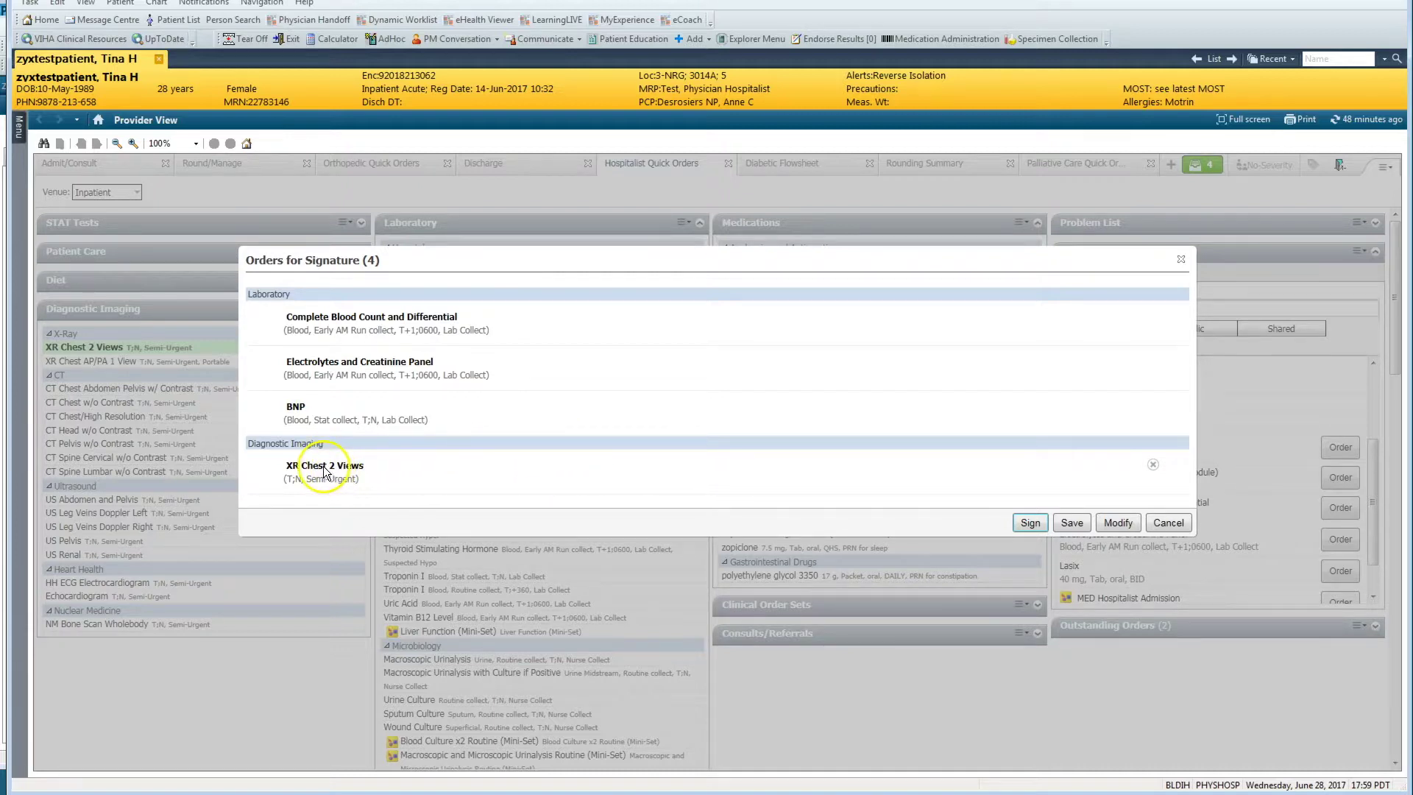
# Enter 'cough' as the chest X-ray's reason for exam and sign all four orders
pyautogui.click(1116, 525)
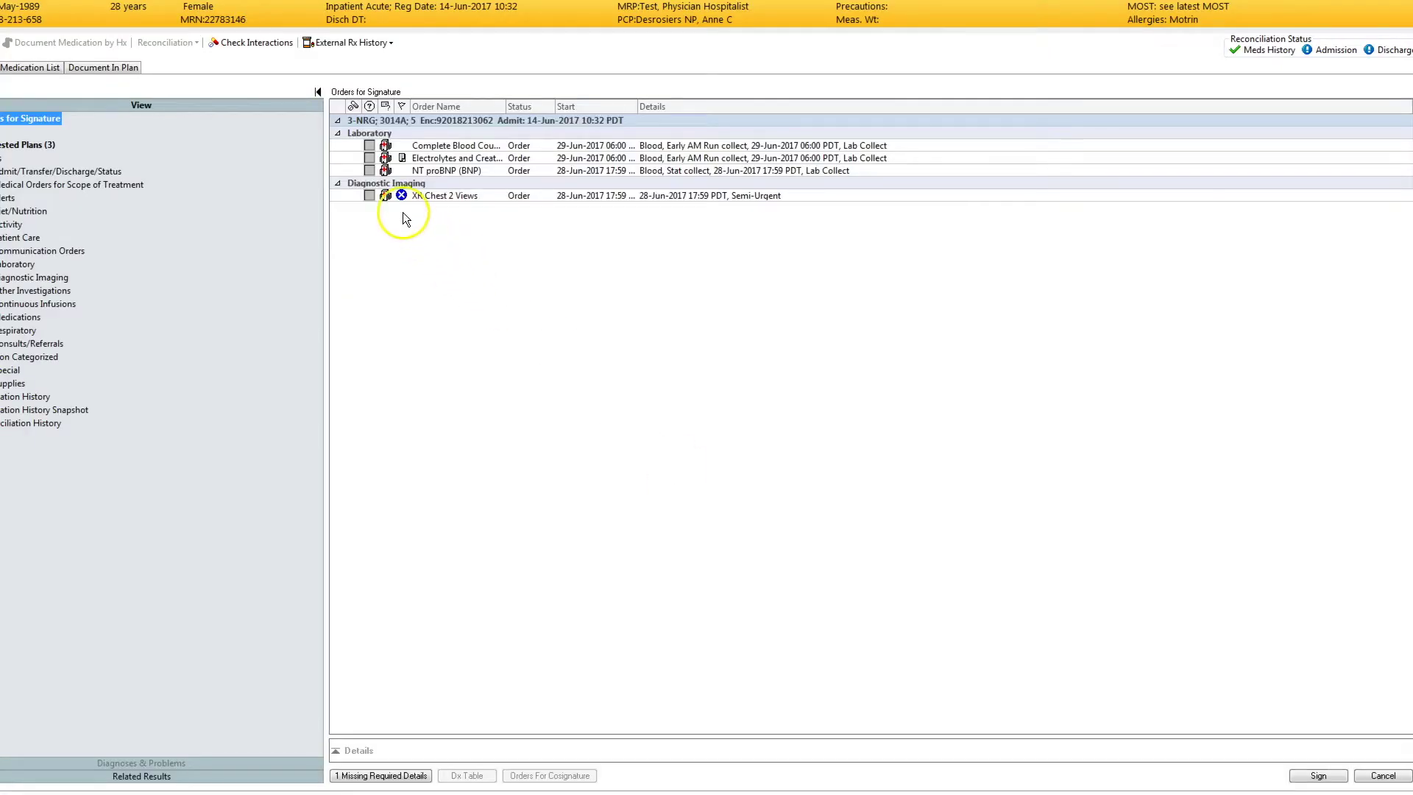
pyautogui.click(402, 197)
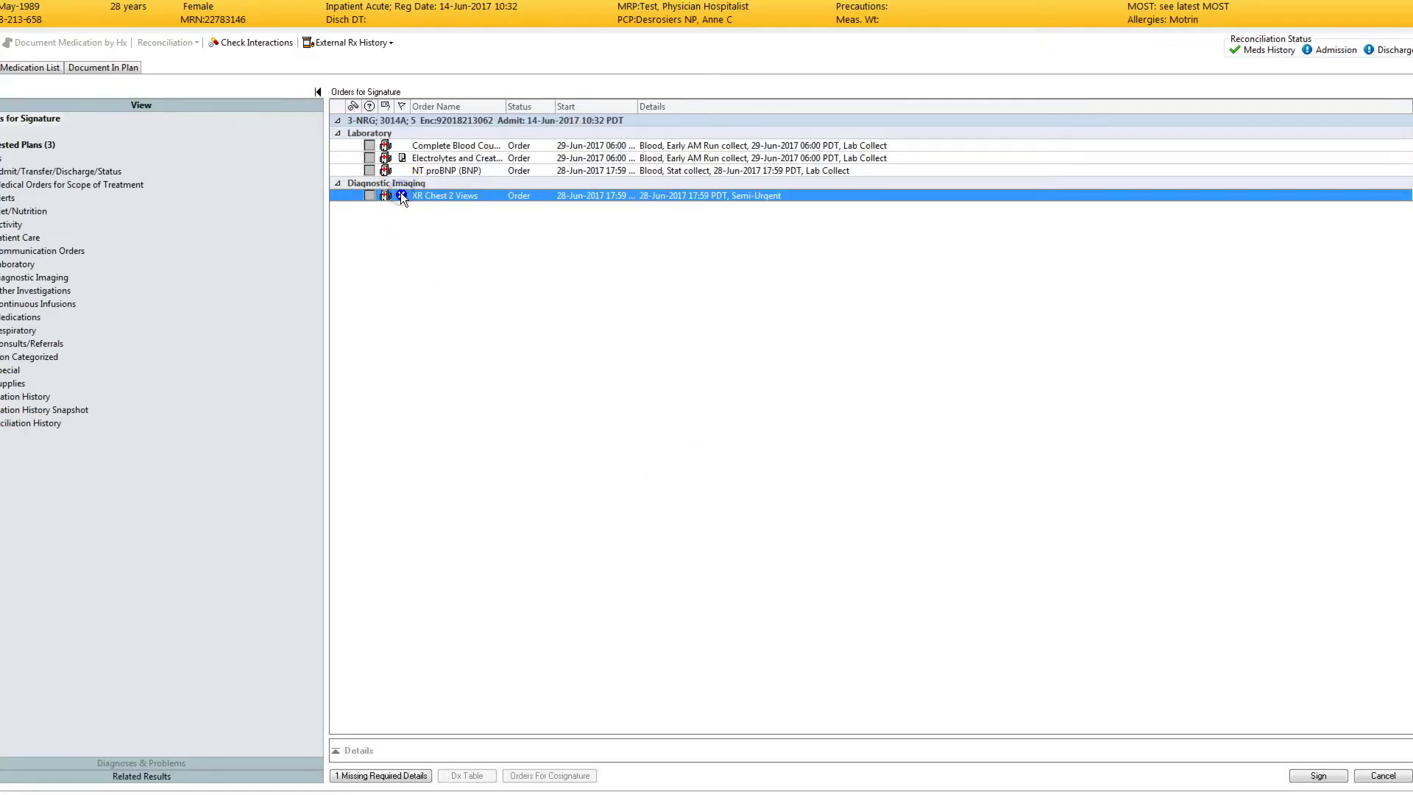
pyautogui.click(482, 391)
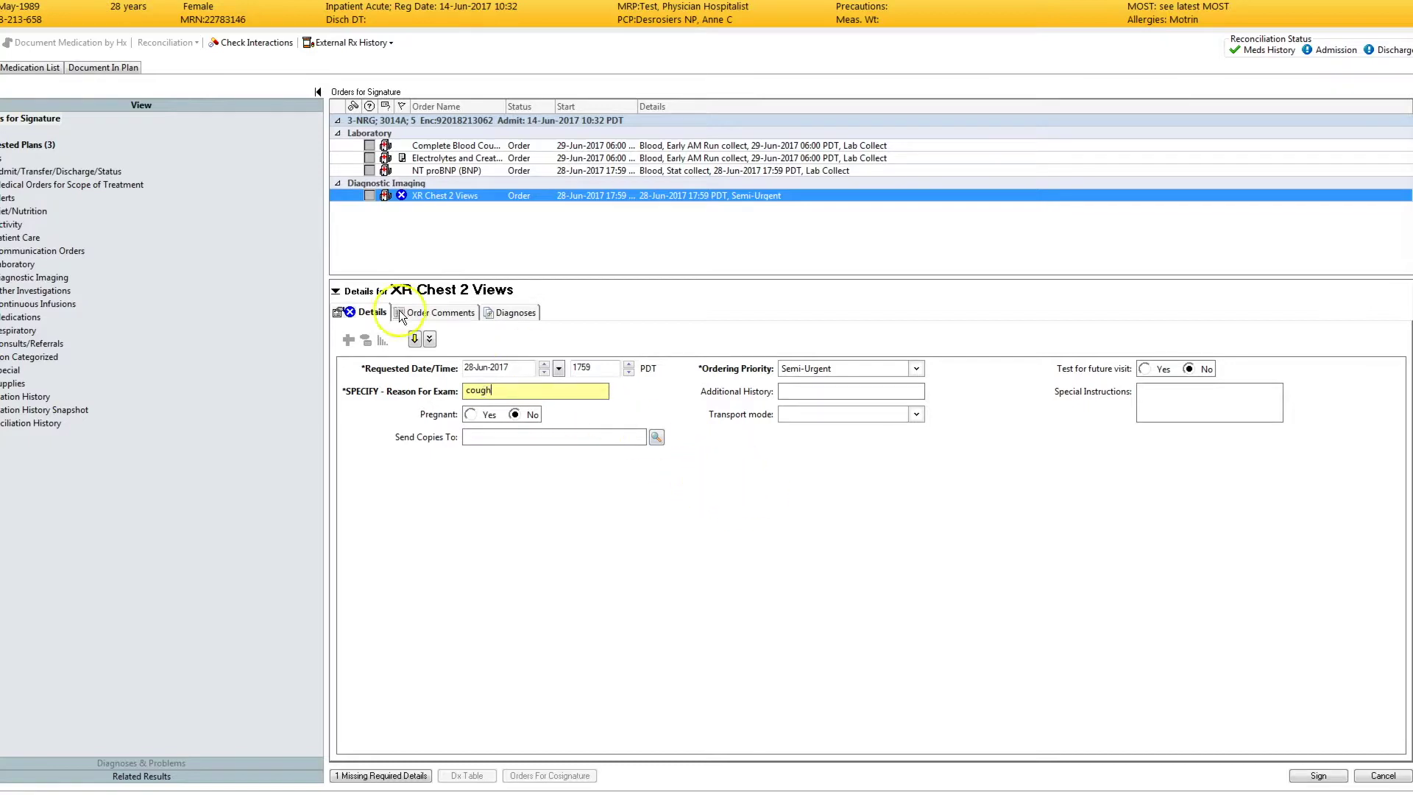
pyautogui.click(336, 291)
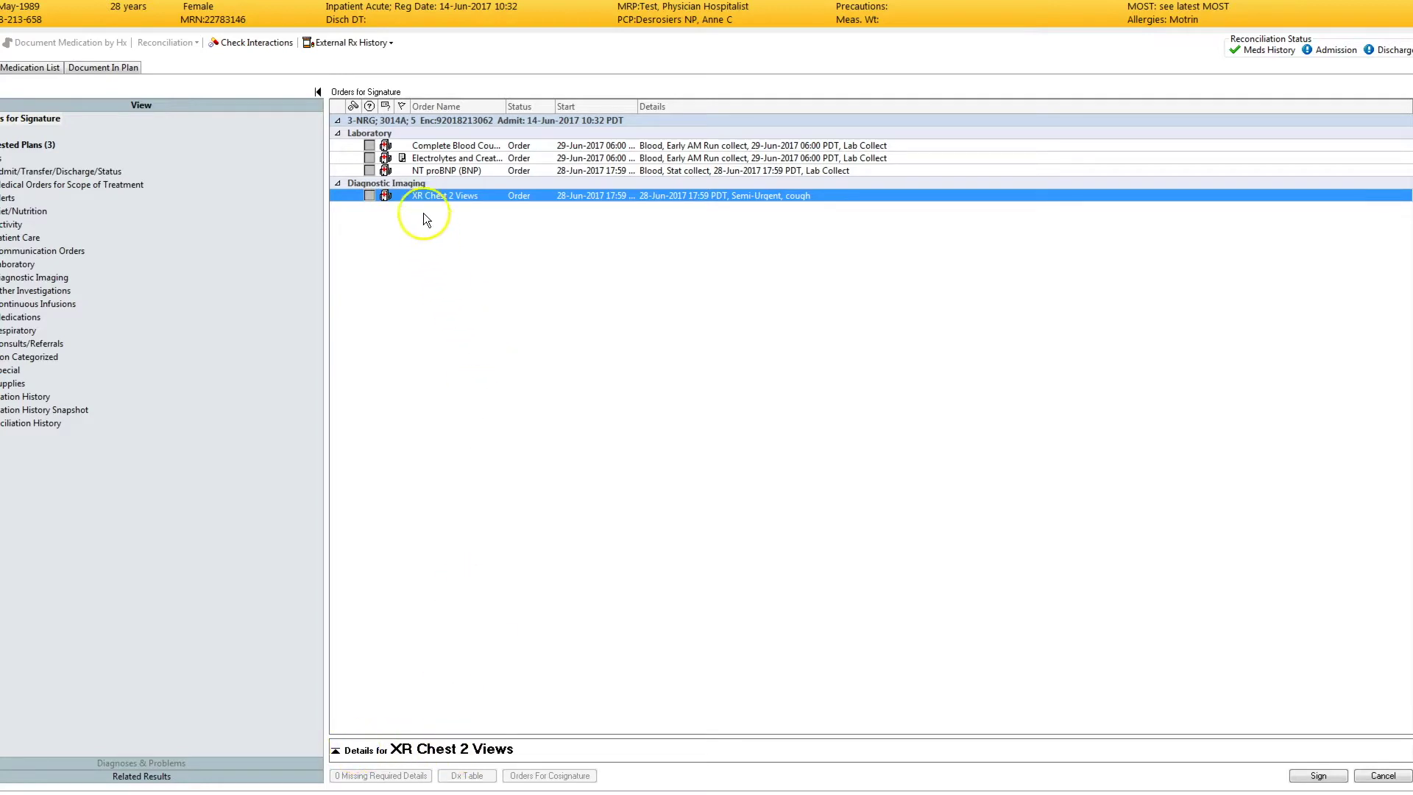
pyautogui.click(432, 160)
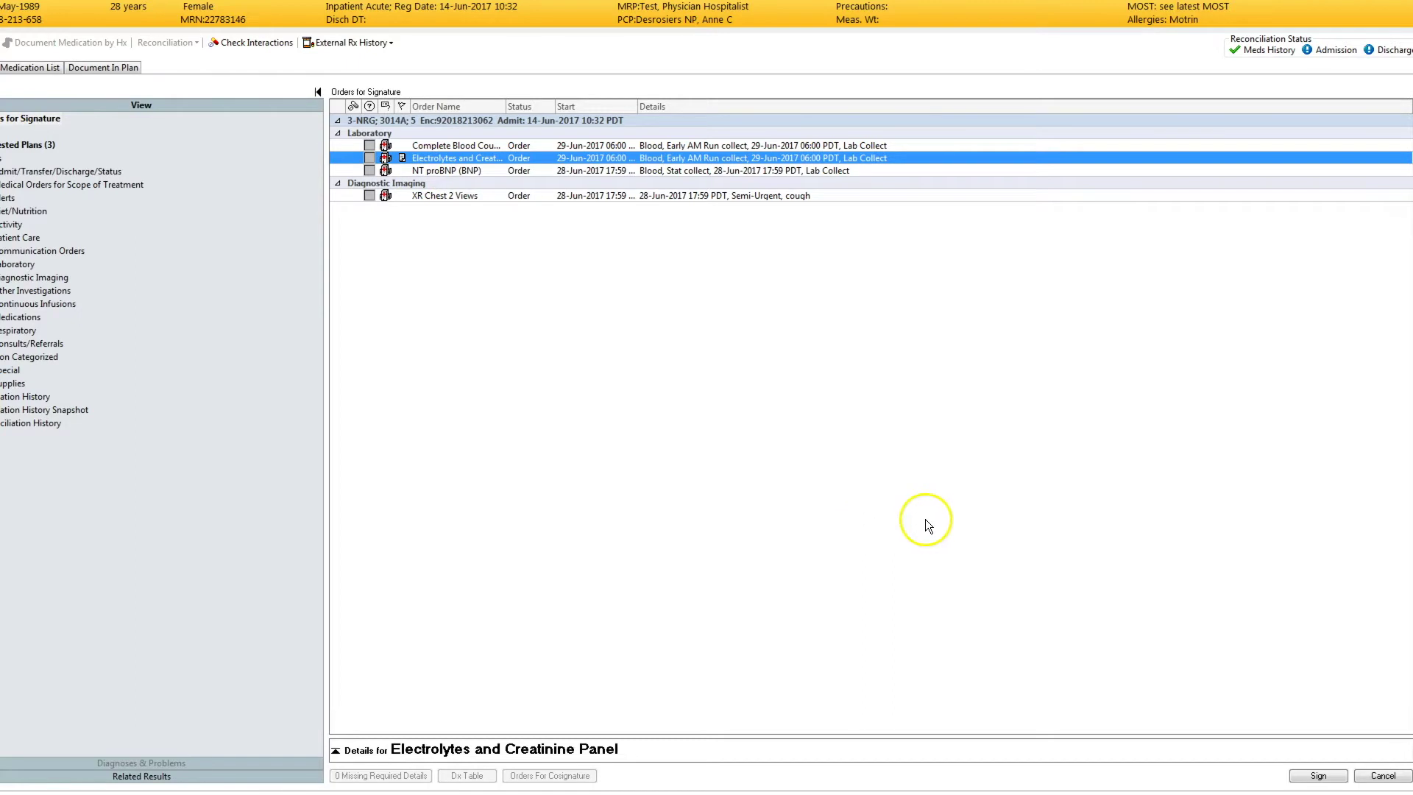
pyautogui.click(1317, 775)
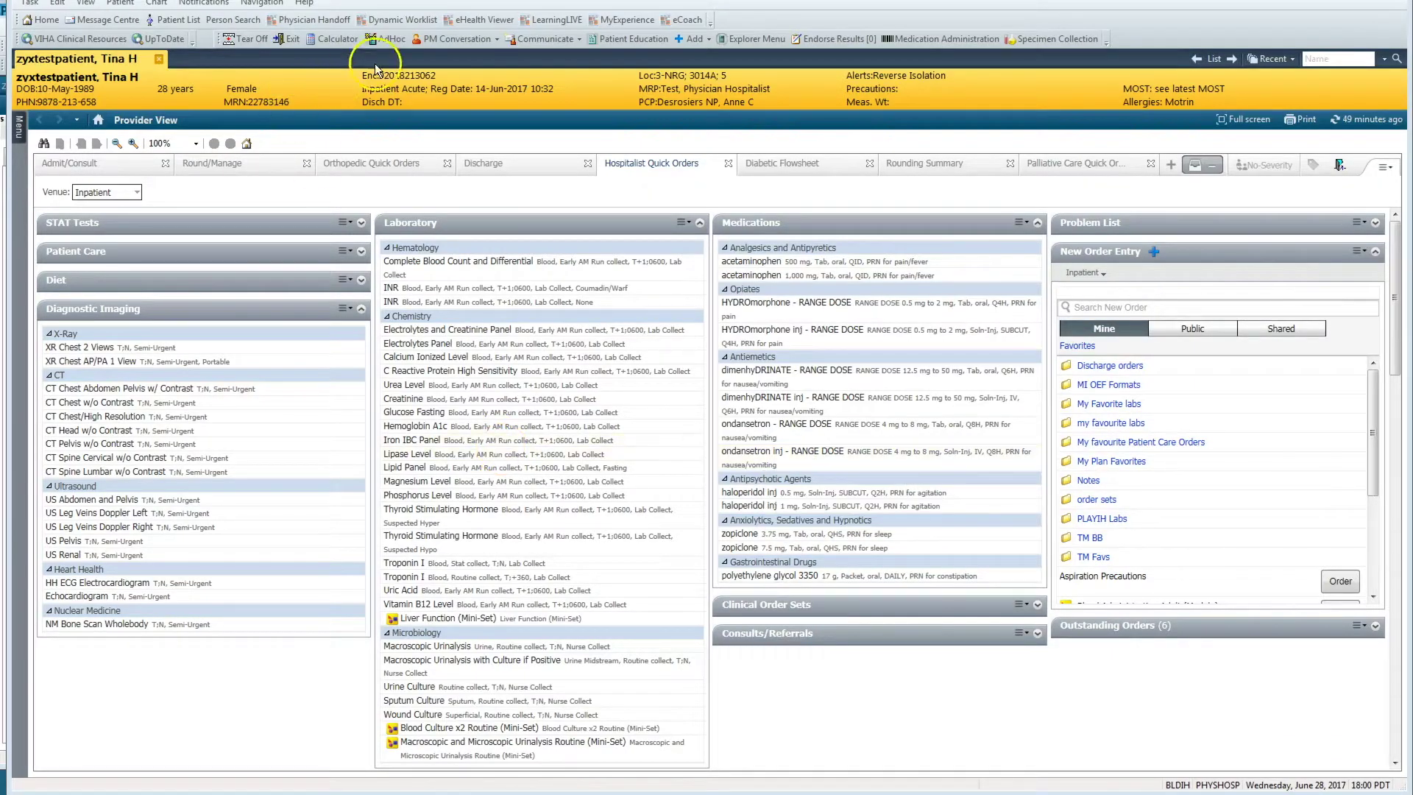
# Add piperacillin-tazobactam 4.5 g IV Q6H via Round/Manage New Order Entry search 'pip'
pyautogui.click(270, 172)
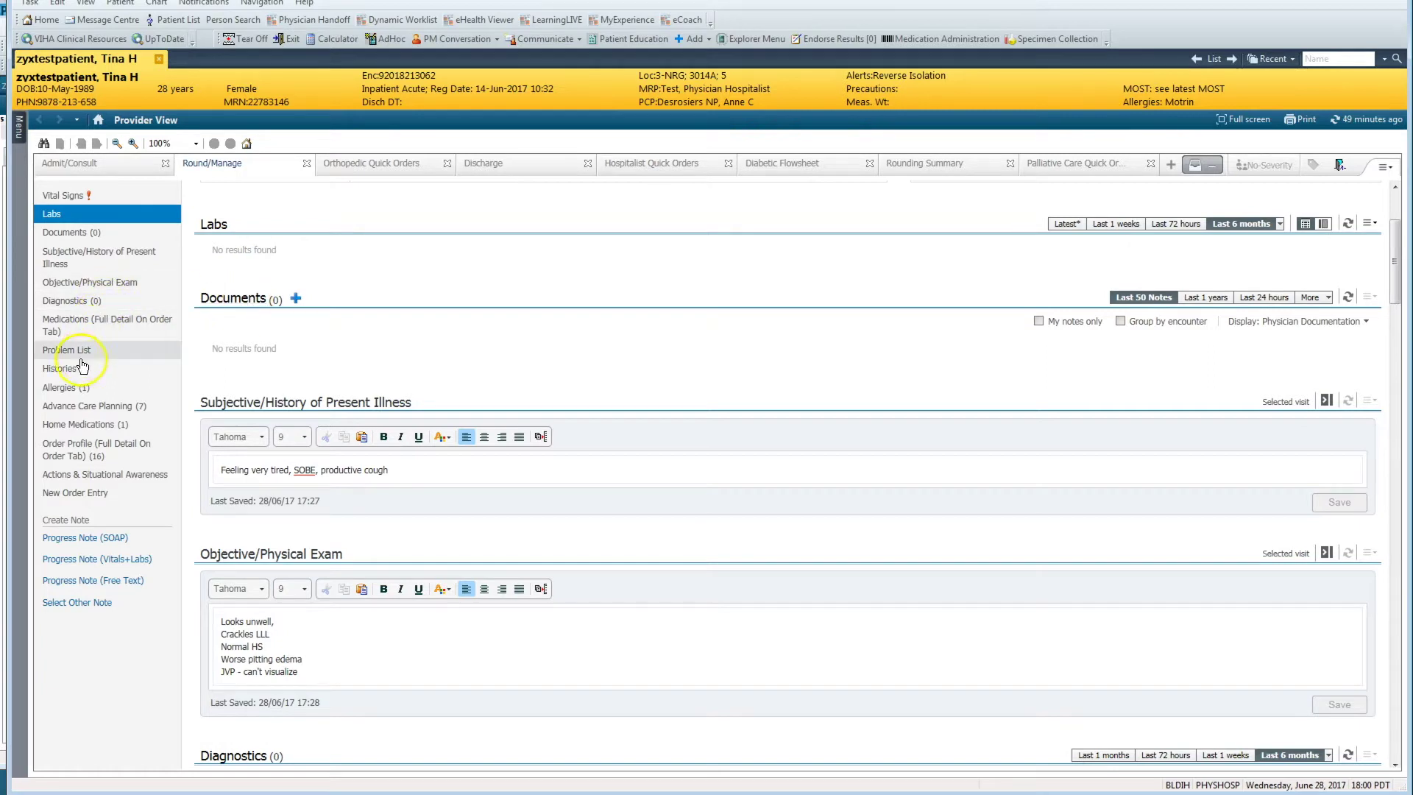
pyautogui.click(68, 301)
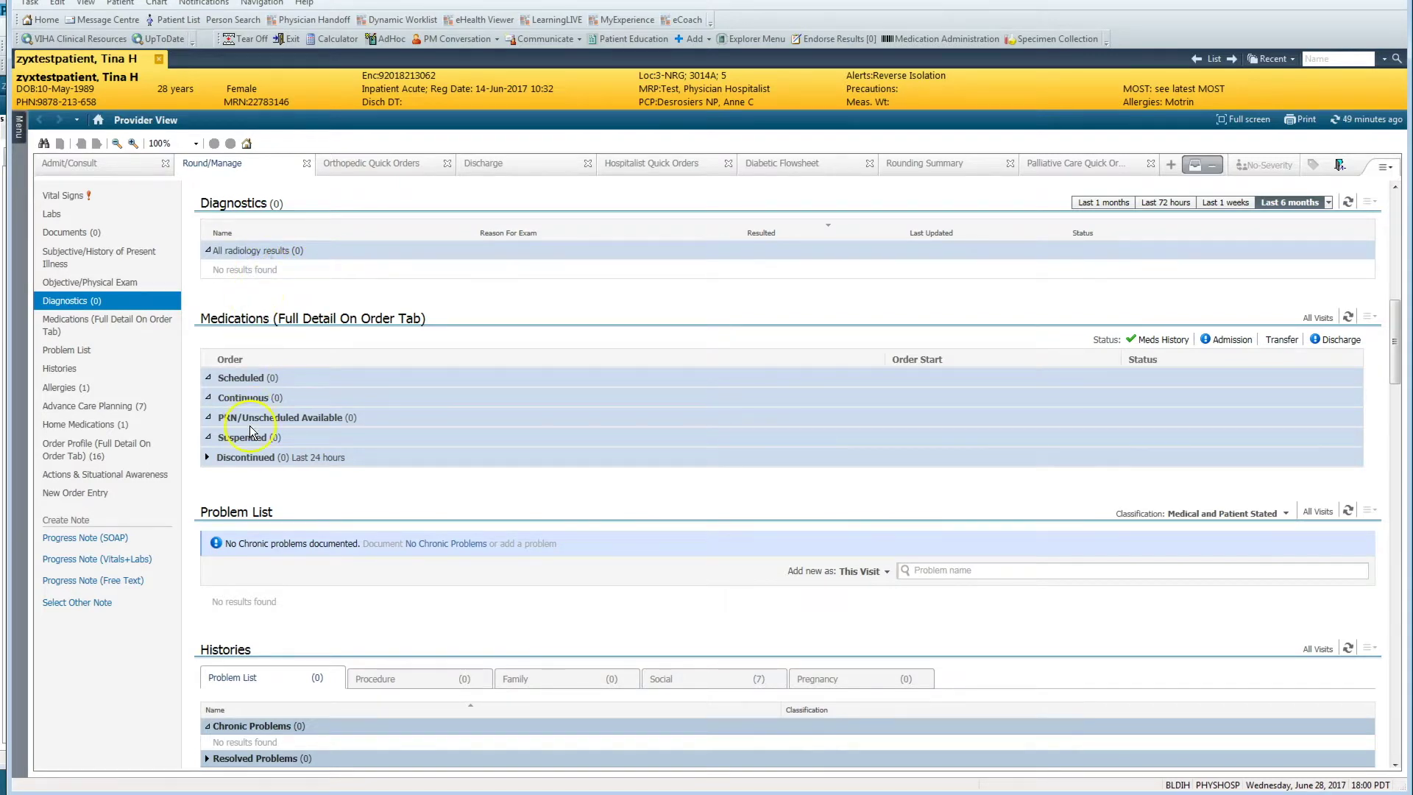
pyautogui.click(72, 493)
pyautogui.click(474, 325)
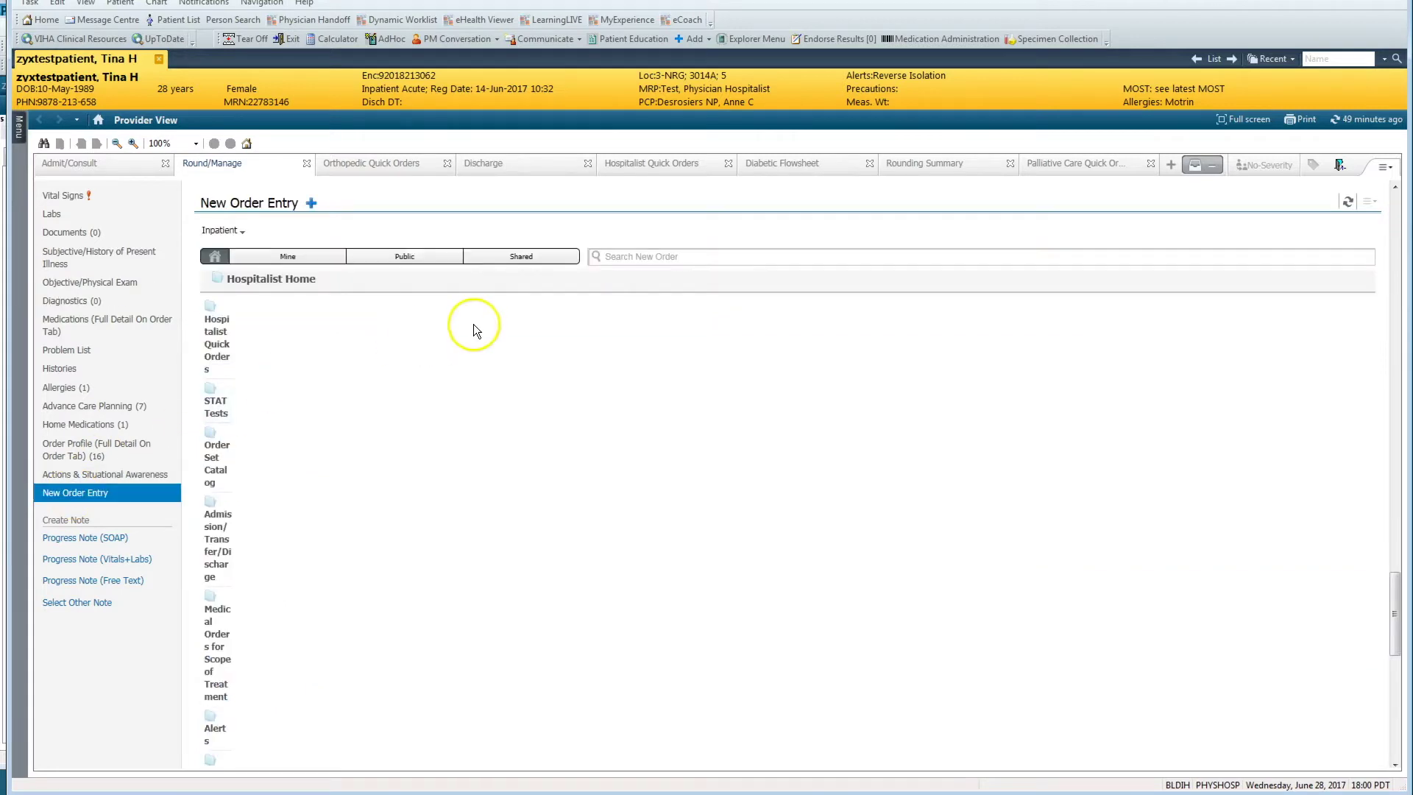
pyautogui.click(623, 256)
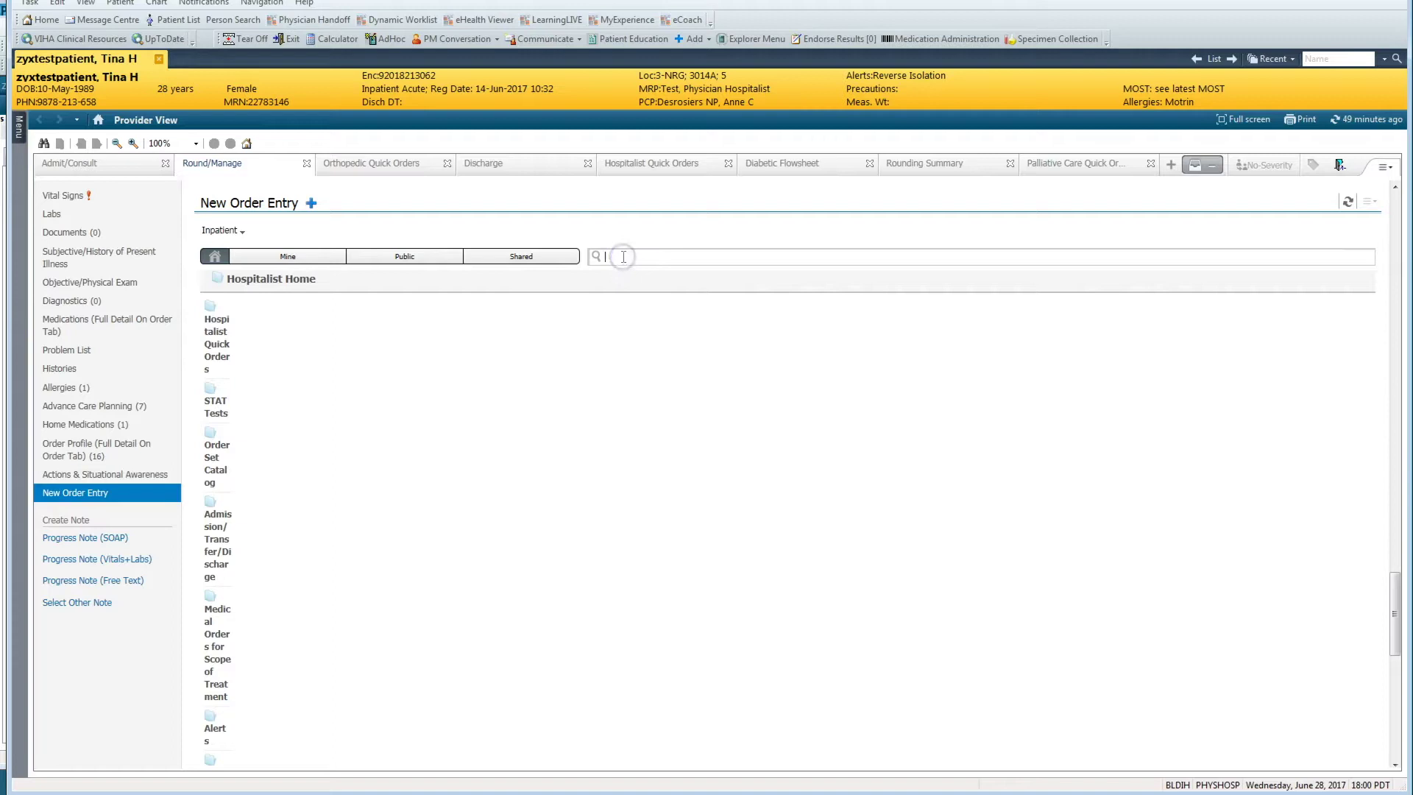
pyautogui.write('pip')
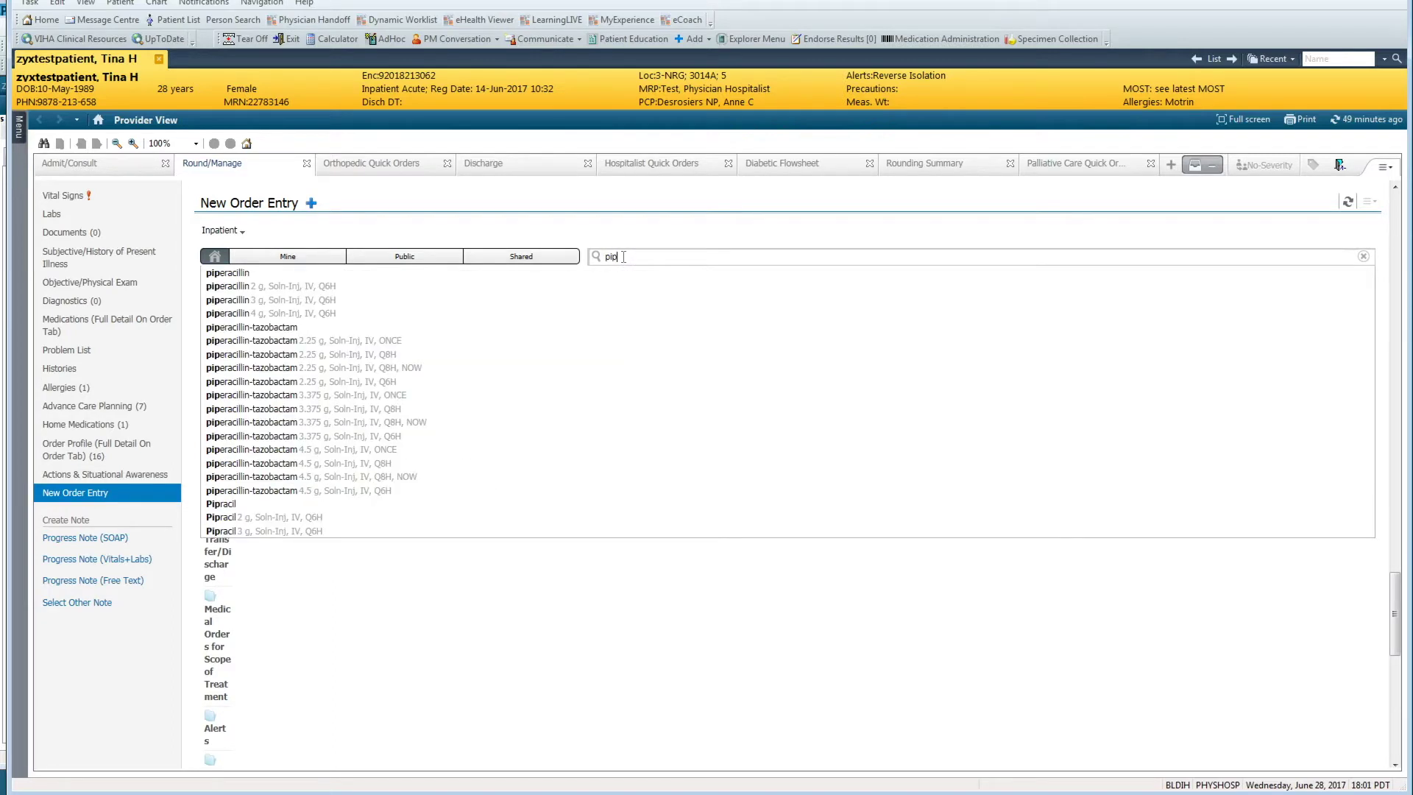
pyautogui.click(289, 491)
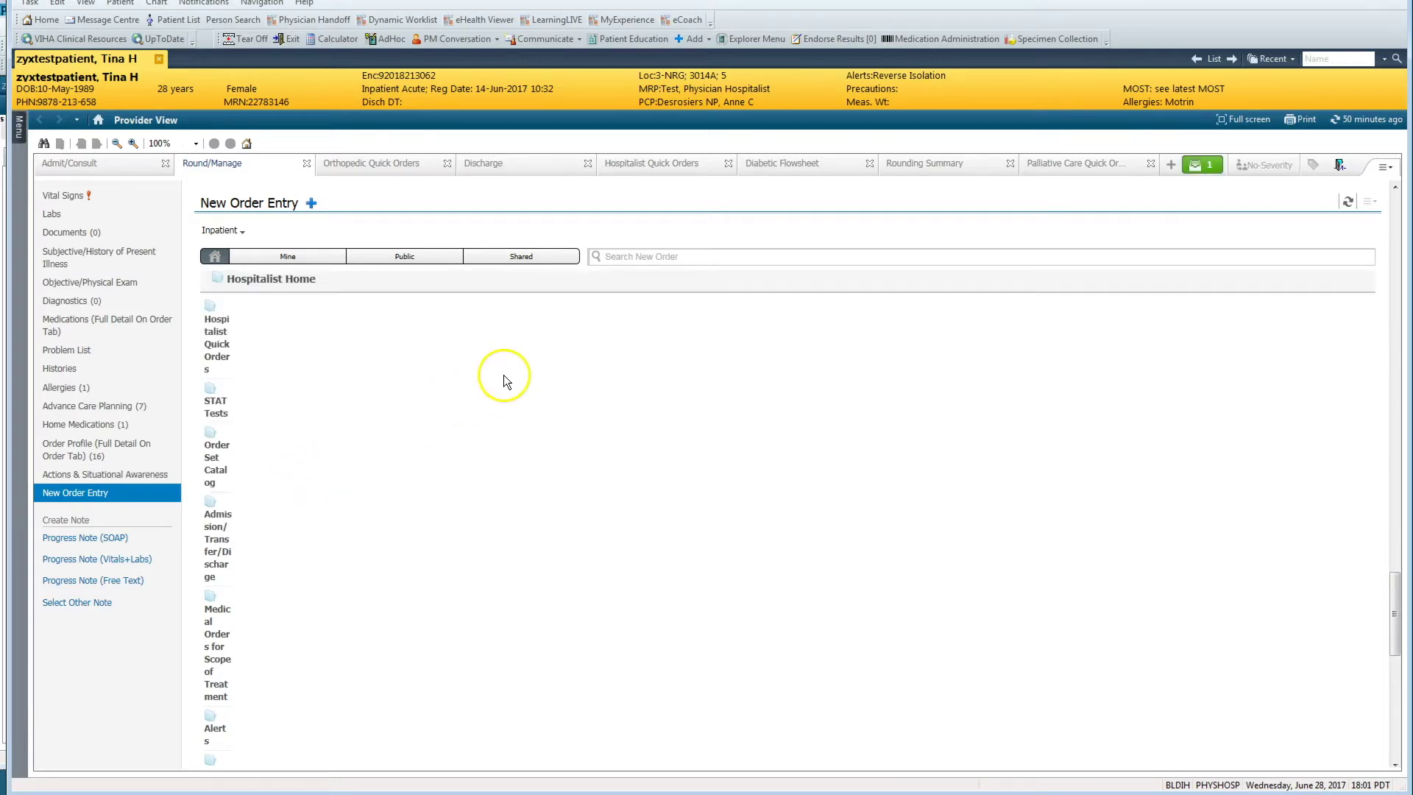
# Add Tylenol 1,000 mg oral QID and review the two orders awaiting signature
pyautogui.click(621, 257)
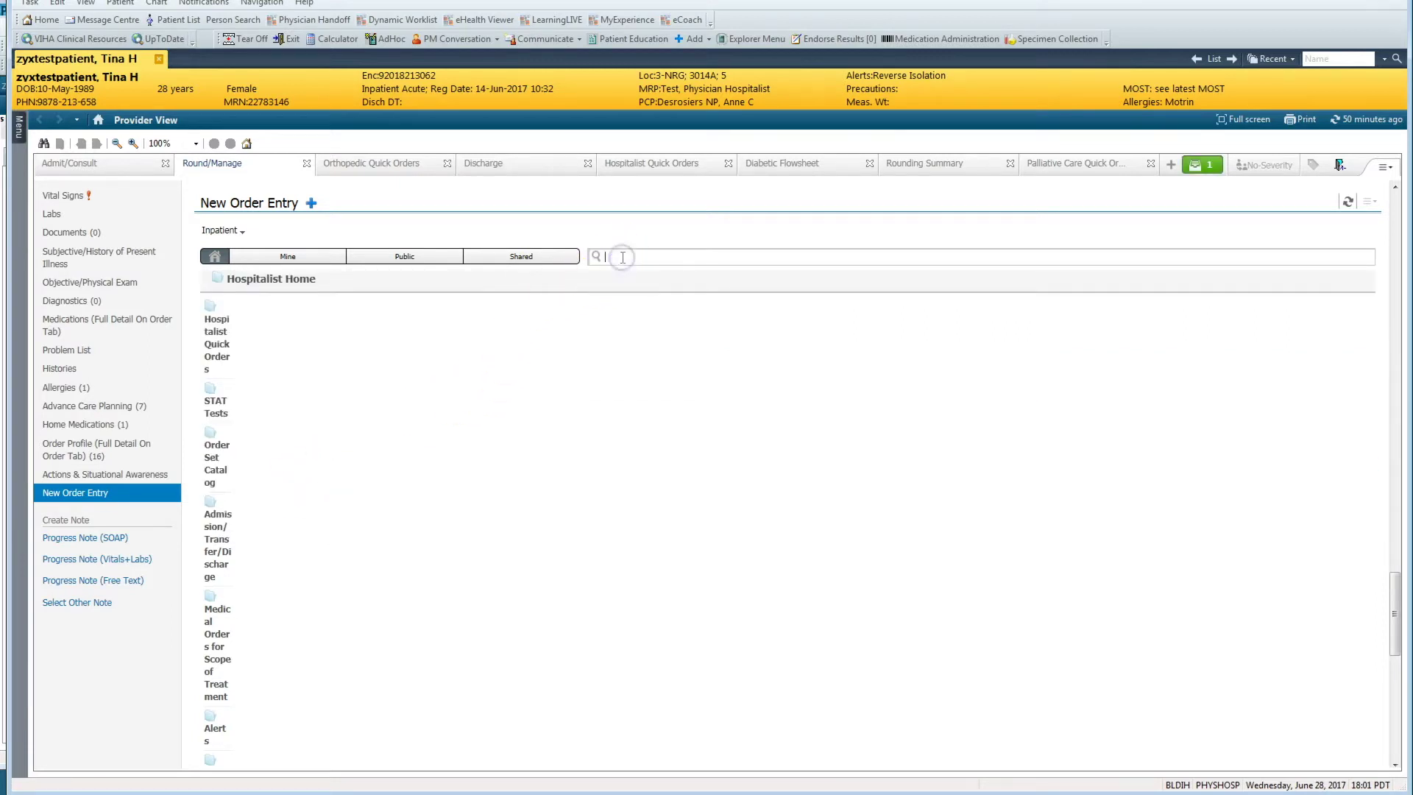
pyautogui.write('ty')
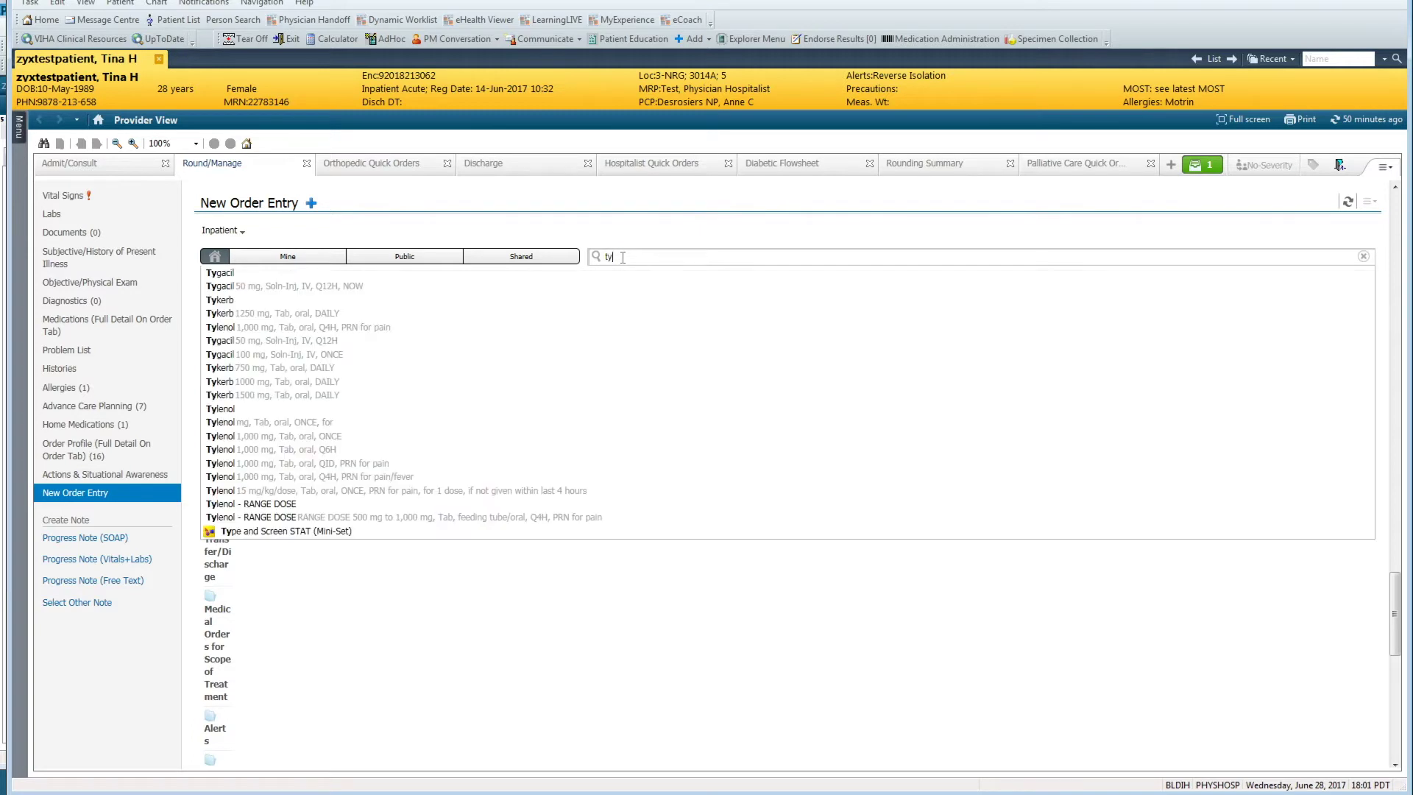
pyautogui.write('le')
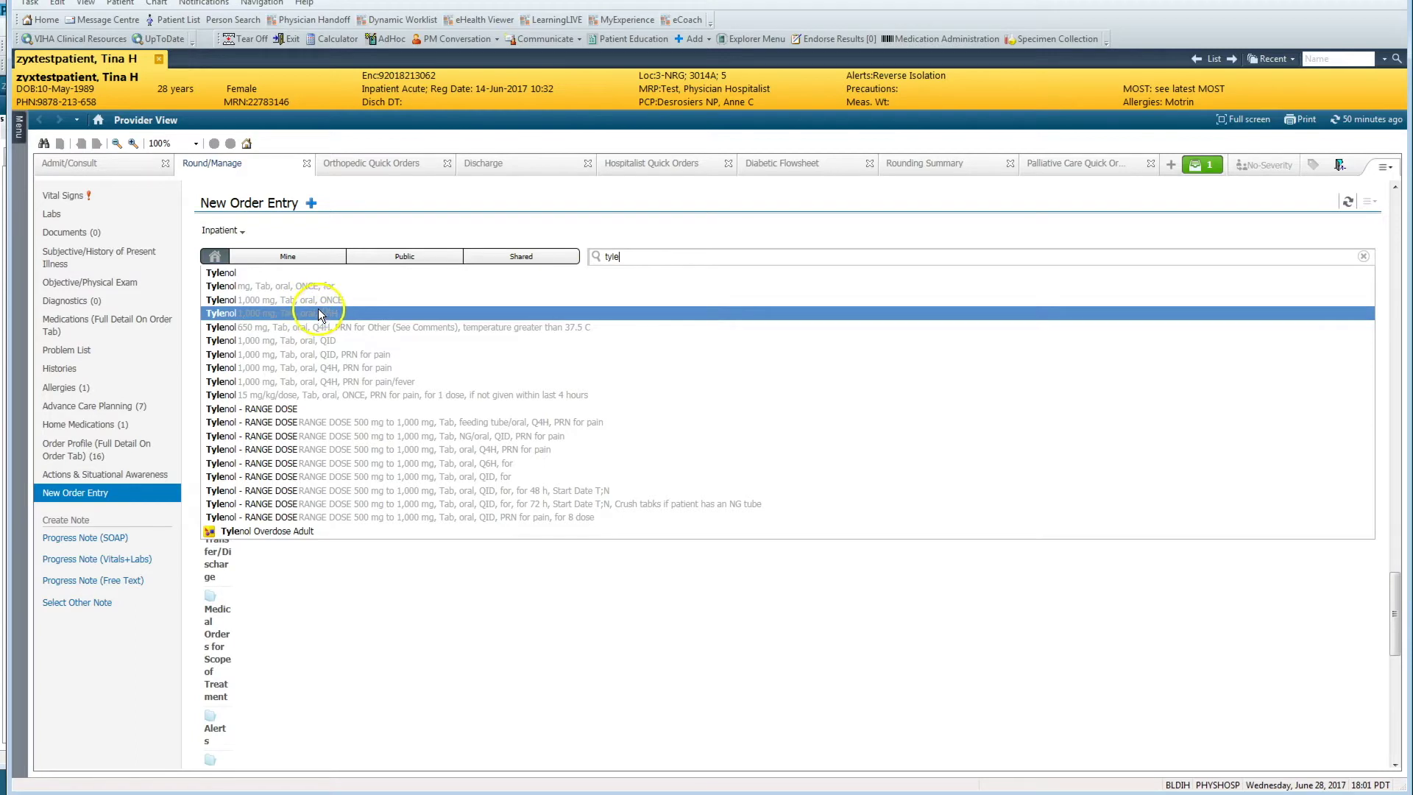
pyautogui.click(324, 338)
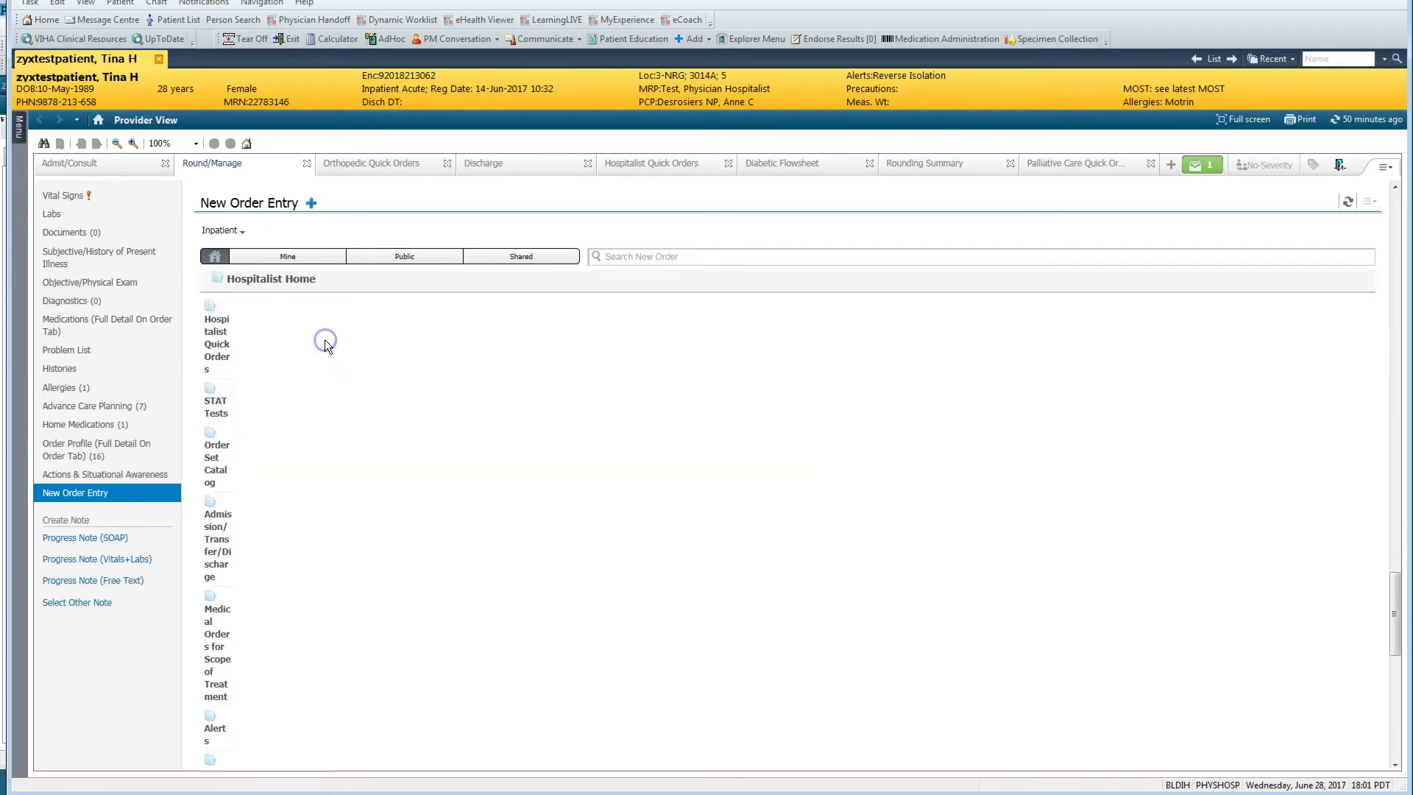
pyautogui.click(1205, 166)
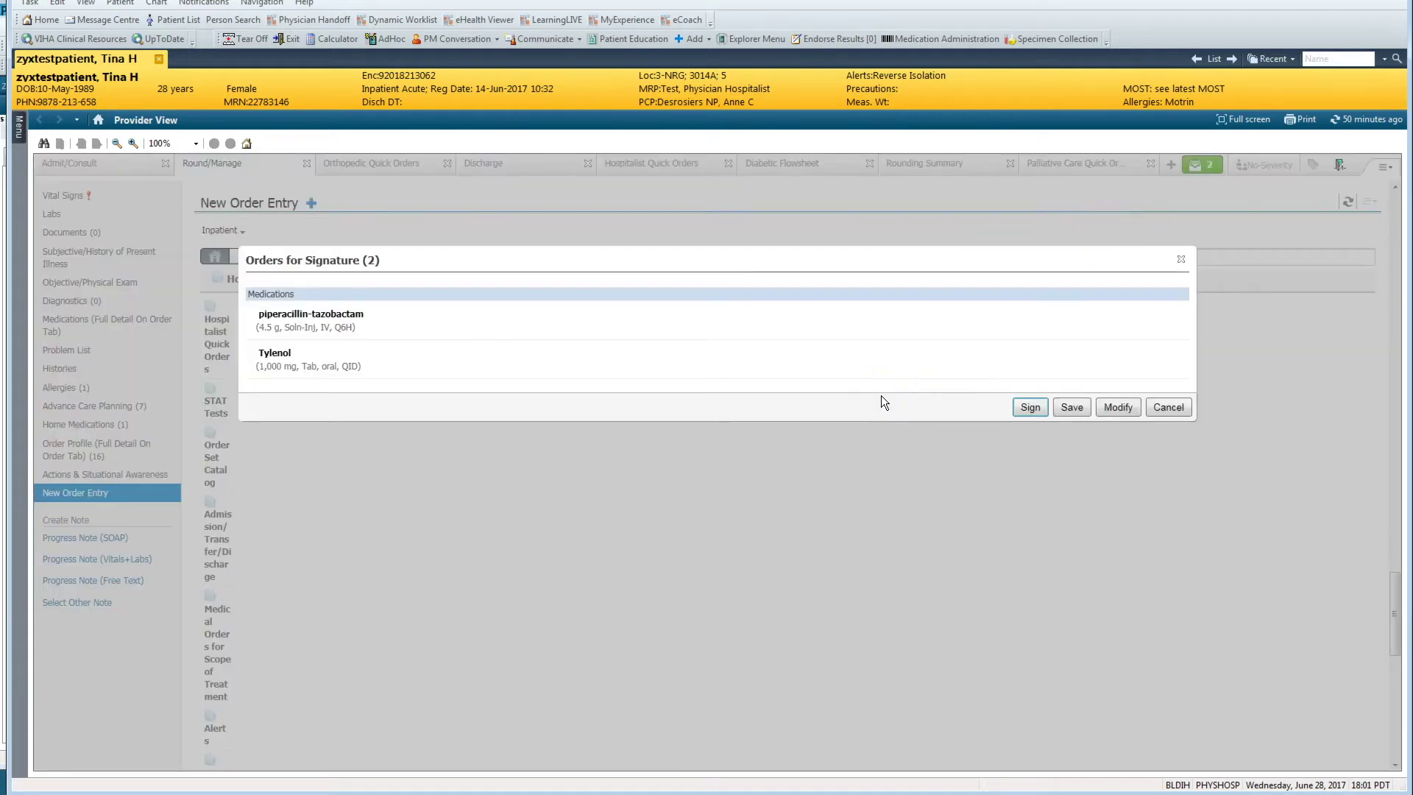
# Sign both medication orders, continuing piperacillin-tazobactam past the Discern warning, then view Order Profile
pyautogui.click(1030, 409)
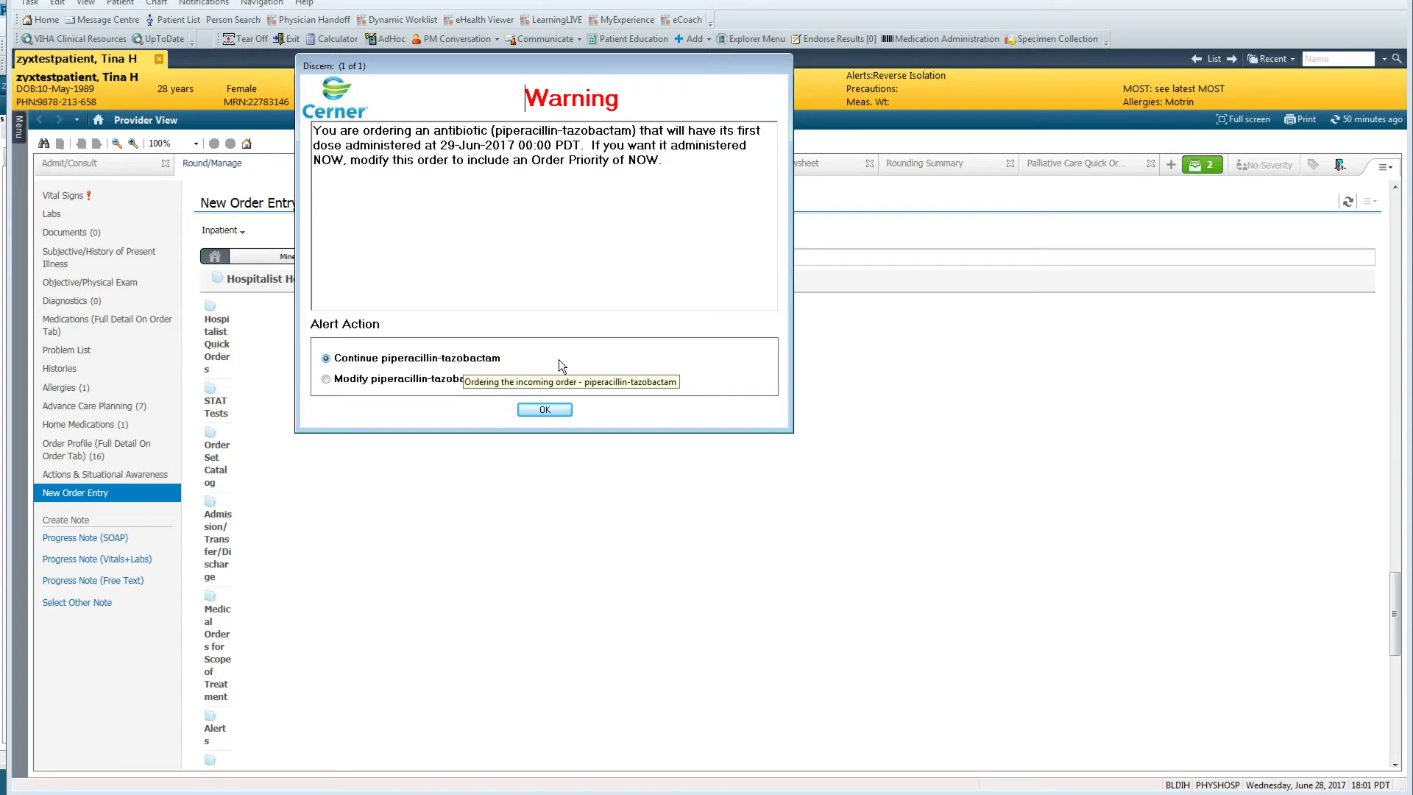
pyautogui.click(531, 410)
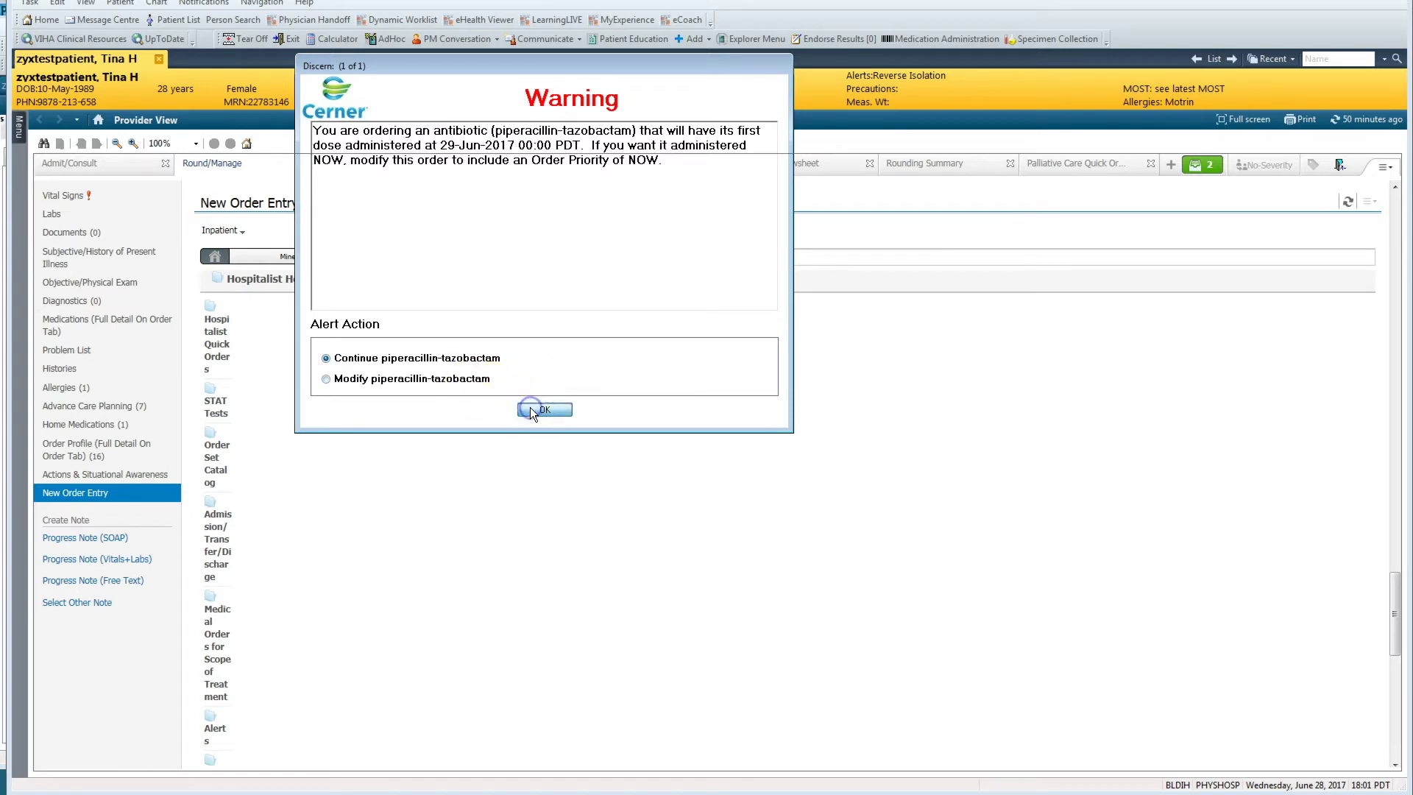
pyautogui.click(99, 444)
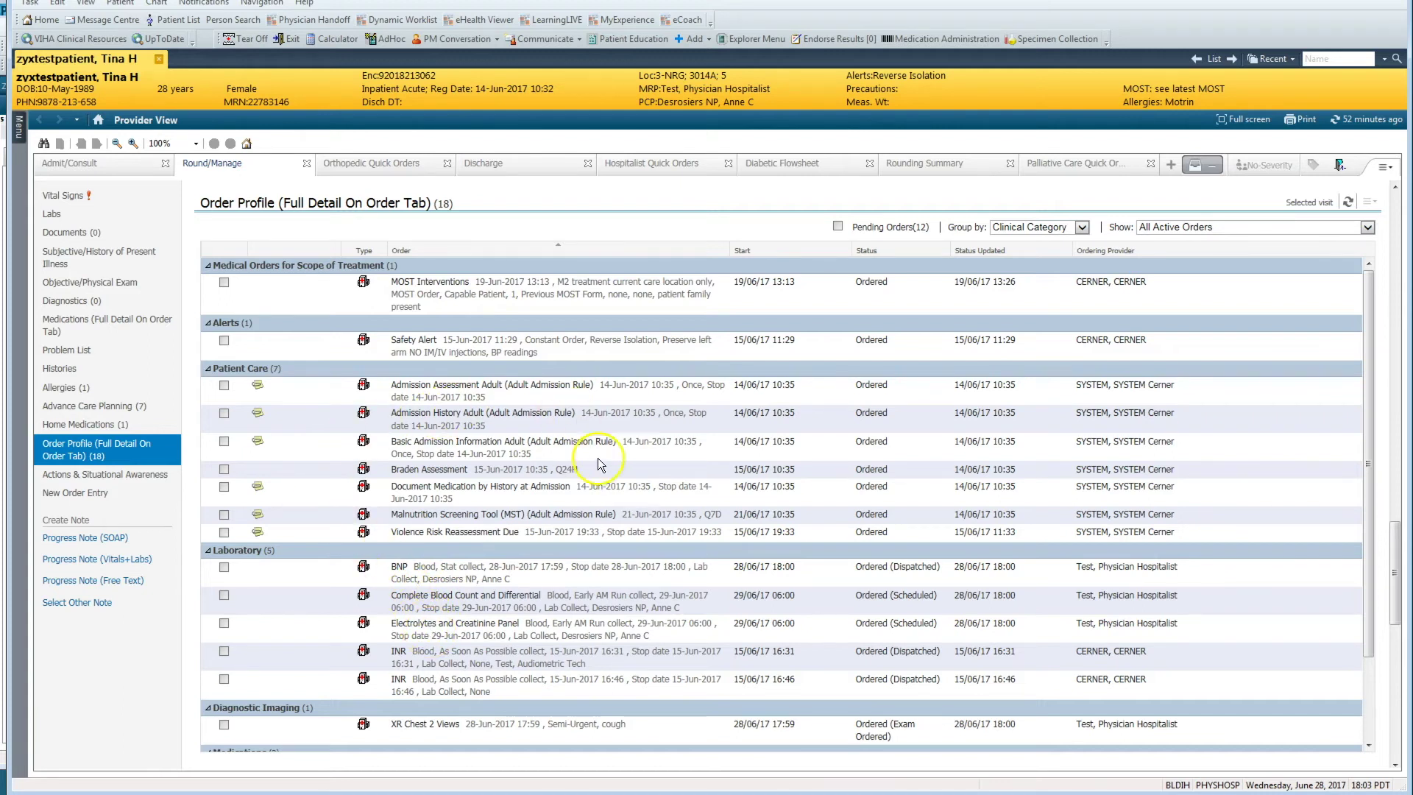
# Scroll the Order Profile to Medications showing Tylenol 1,000 mg QID and piperacillin-tazobactam ordered
pyautogui.scroll(-10, 599, 465)
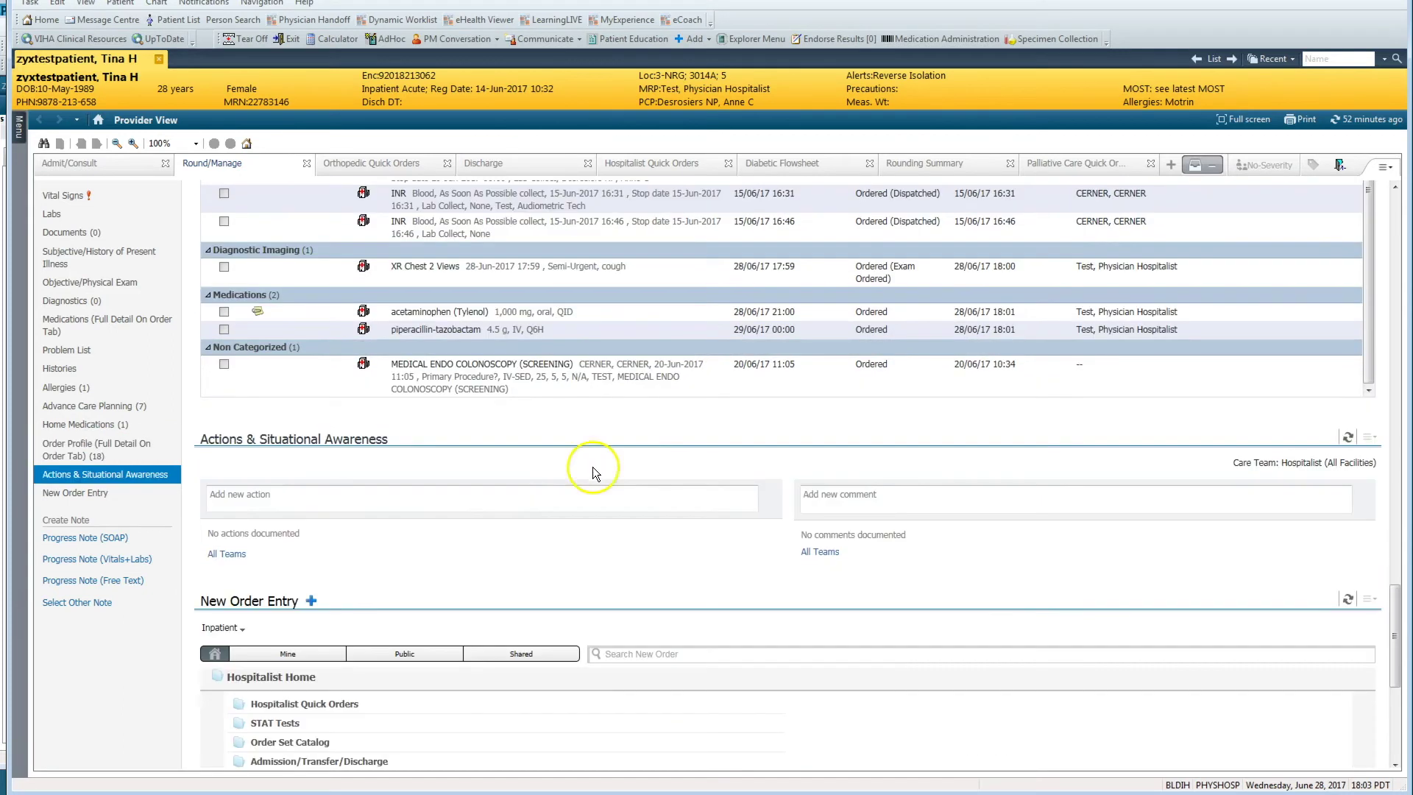